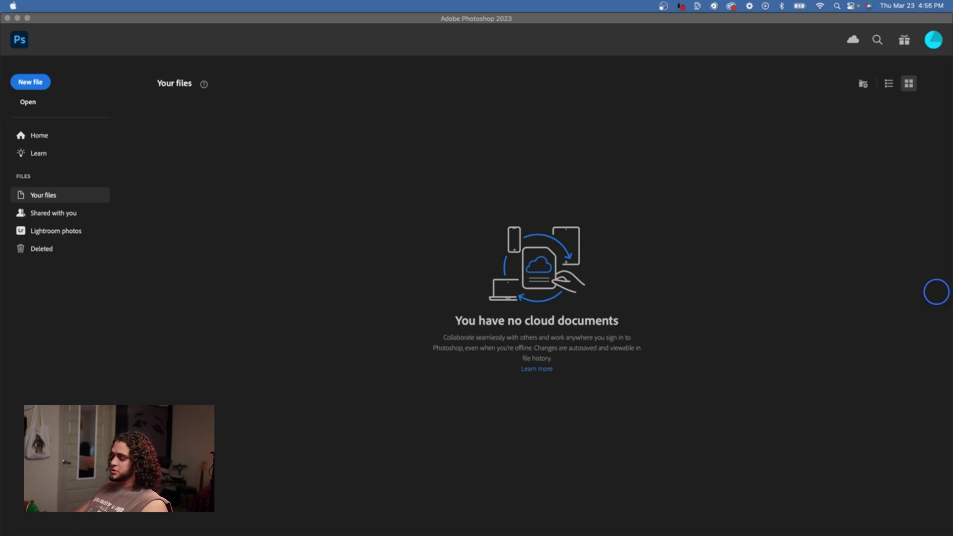
- Switch to Finder and open the MAC folder inside PYROTONE'D to view its action, brush and pattern files
key("super+Tab")
left_click_drag(570, 115, 572, 177)
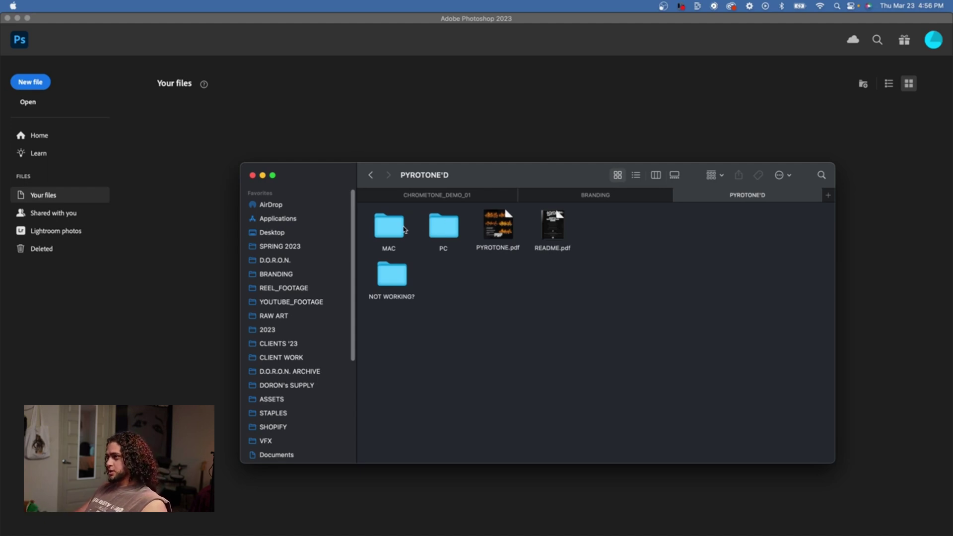
double_click(386, 226)
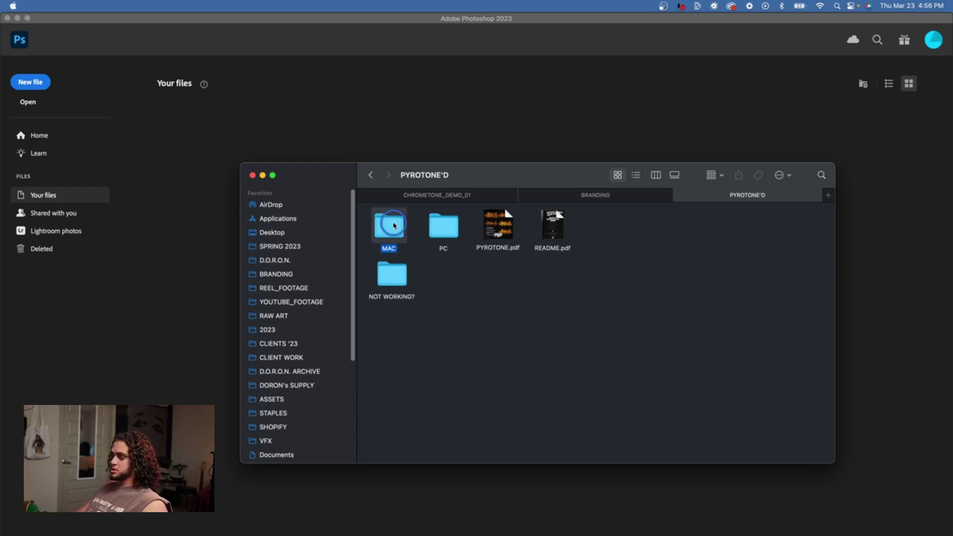
left_click_drag(474, 180, 457, 154)
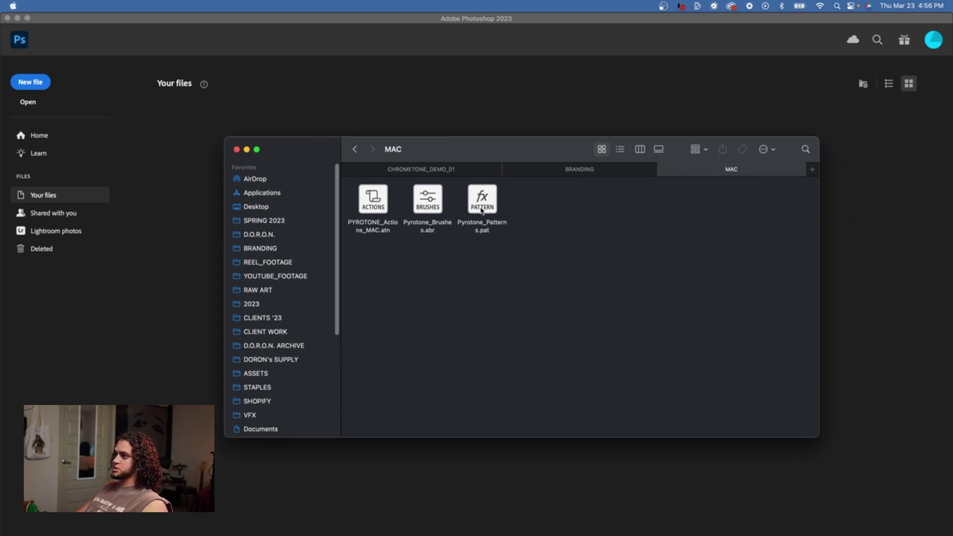
left_click_drag(449, 151, 480, 156)
- Return to the PYROTONE'D folder, select README.pdf, and reopen PYROTONE'D from its parent folder
left_click(388, 154)
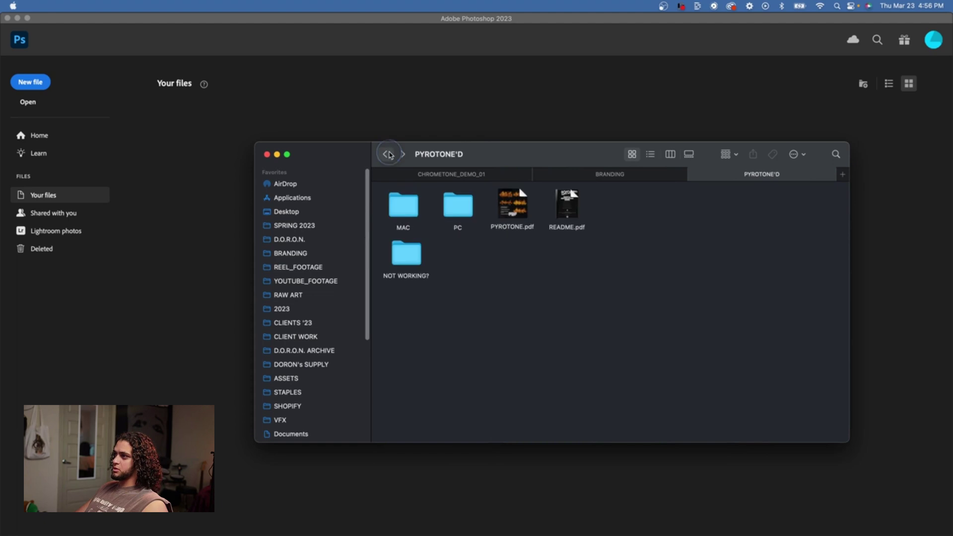
left_click(572, 205)
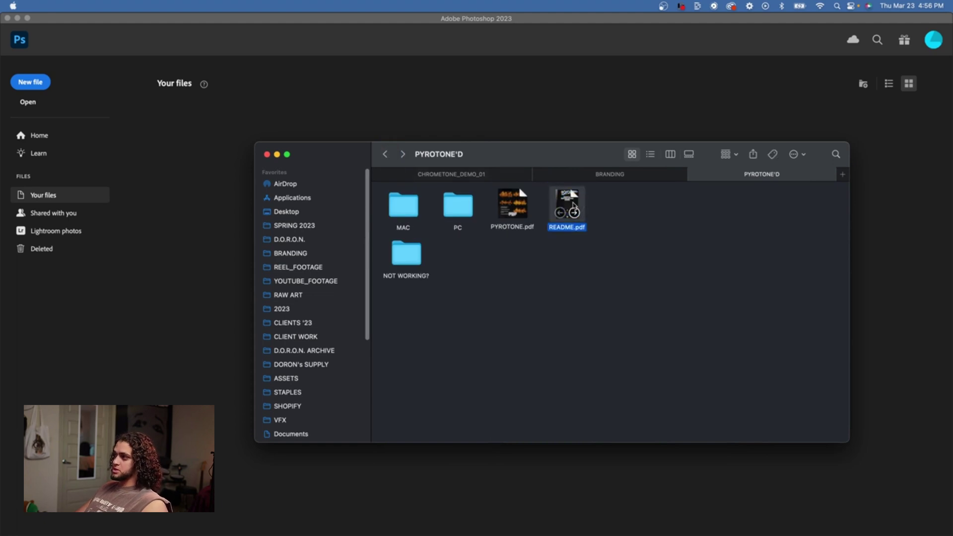
left_click(385, 154)
left_click(461, 207)
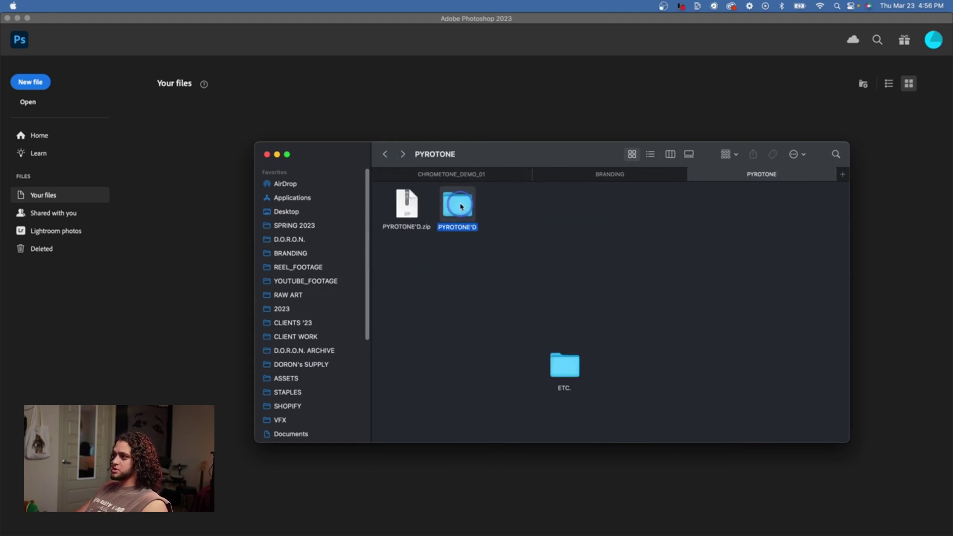
double_click(461, 206)
left_click_drag(453, 156, 442, 154)
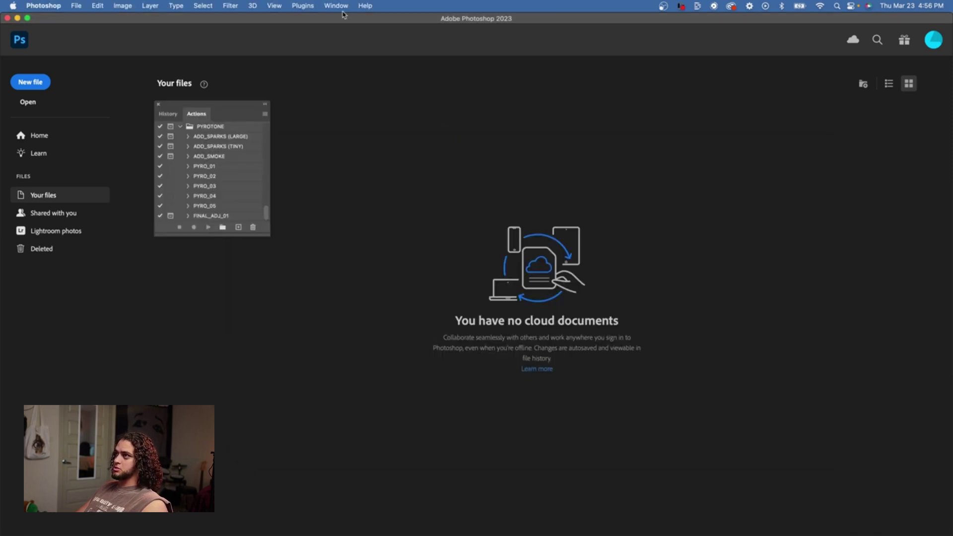
- Show Photoshop's Brushes panel and start the Import Brushes command
left_click(336, 6)
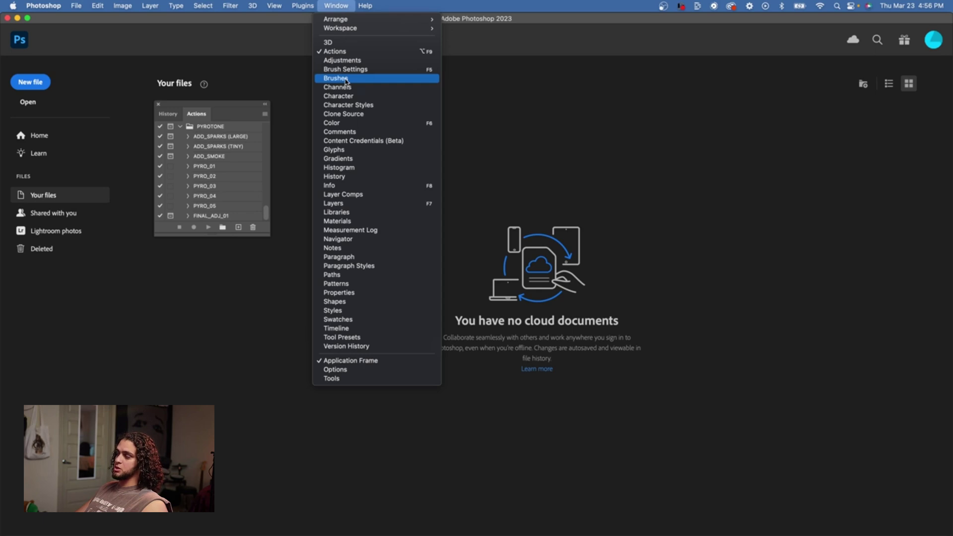
left_click(345, 79)
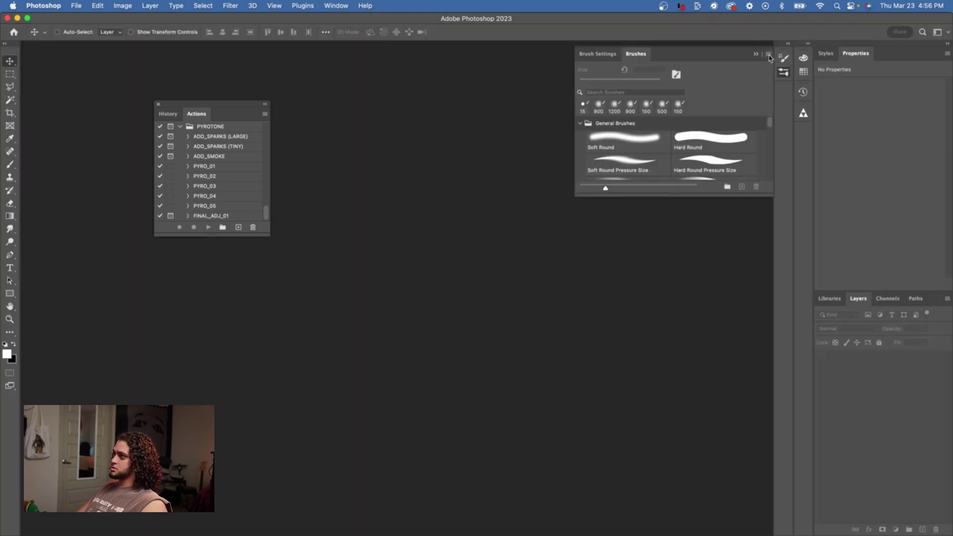
left_click(768, 55)
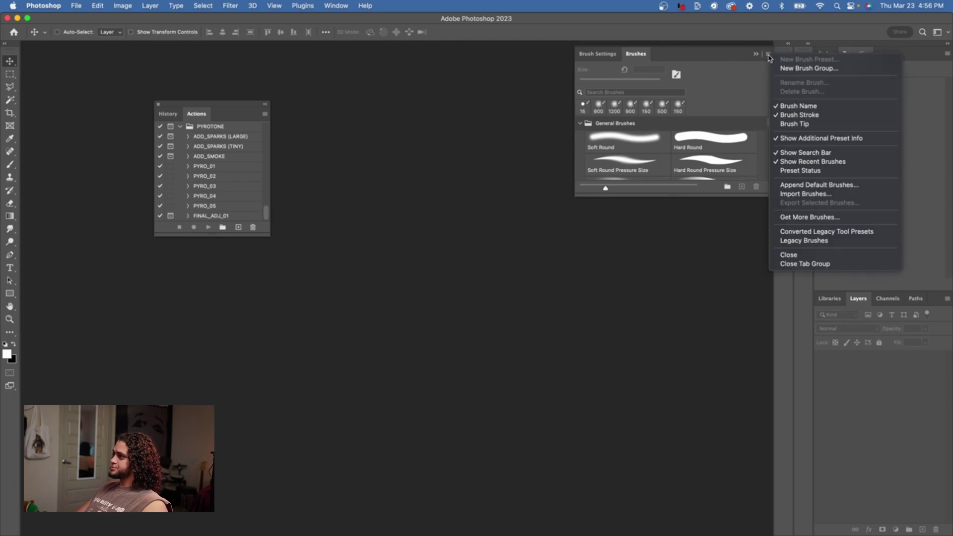
left_click(810, 193)
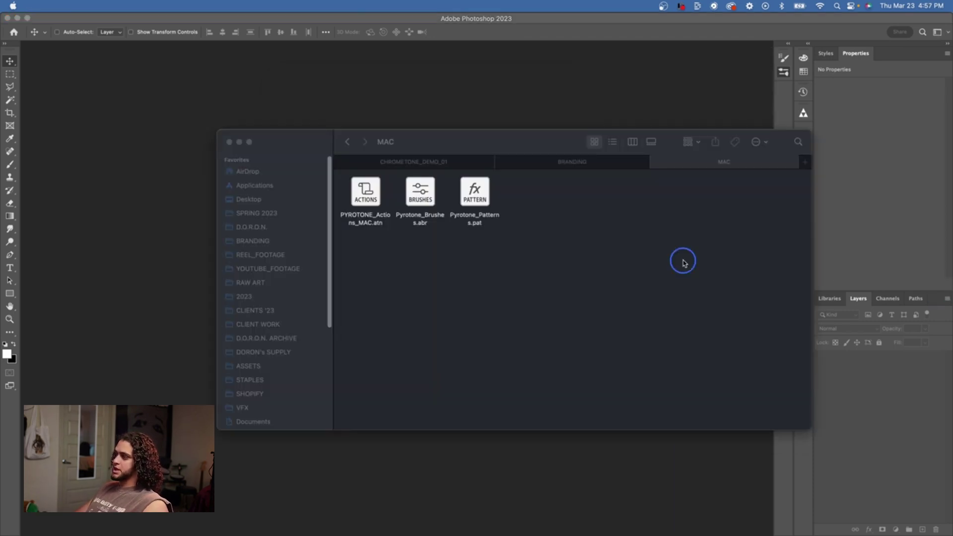
- Look over the Pyrotone action, brush and pattern files in Finder's MAC folder, and return to Photoshop
left_click_drag(681, 260, 367, 174)
left_click(436, 251)
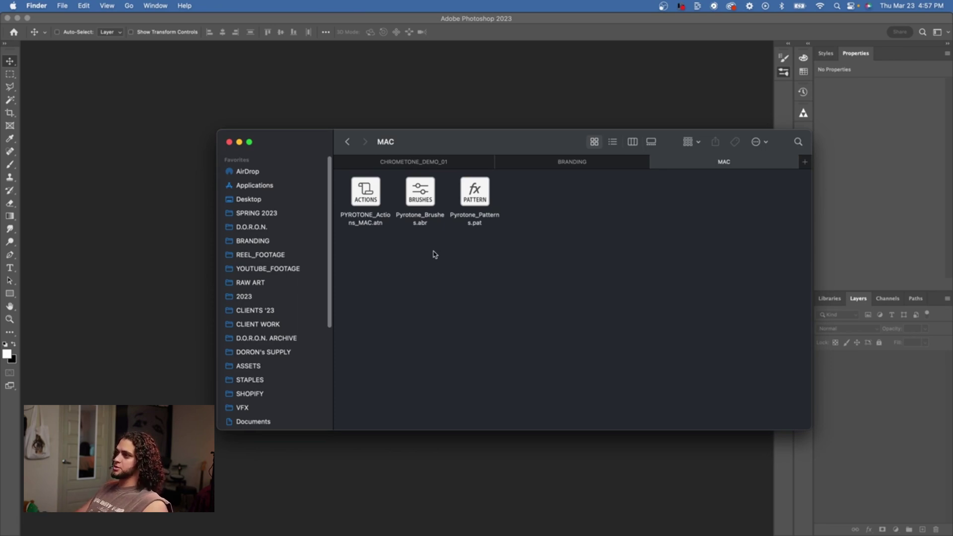
left_click(729, 261)
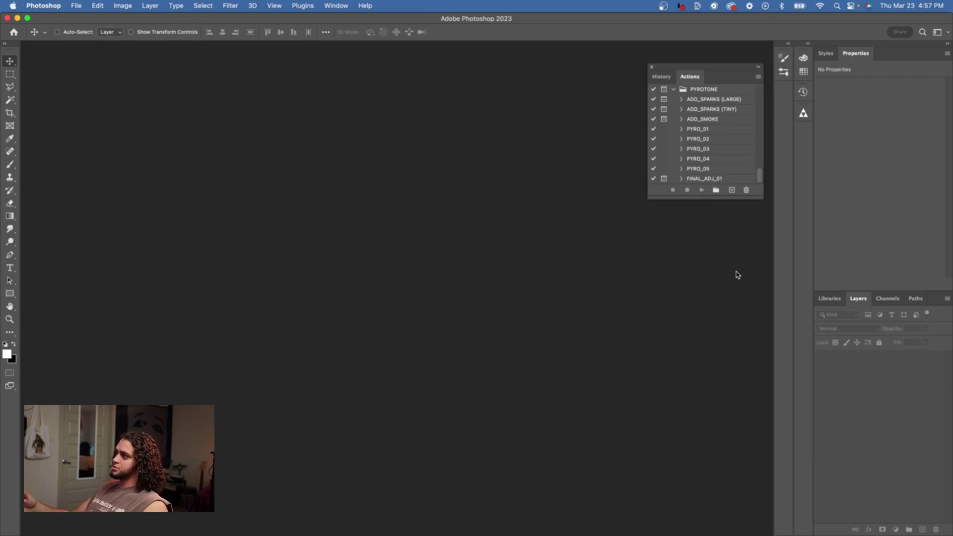
- Create a new document from the CLASSIC 16 x 20 in preset with the resolution at 300 pixels/inch
left_click(77, 6)
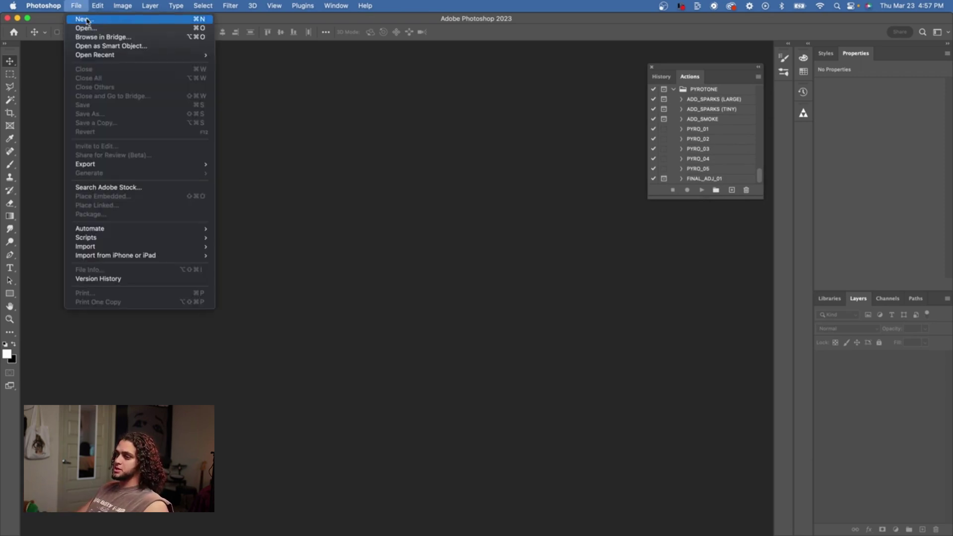
left_click(87, 21)
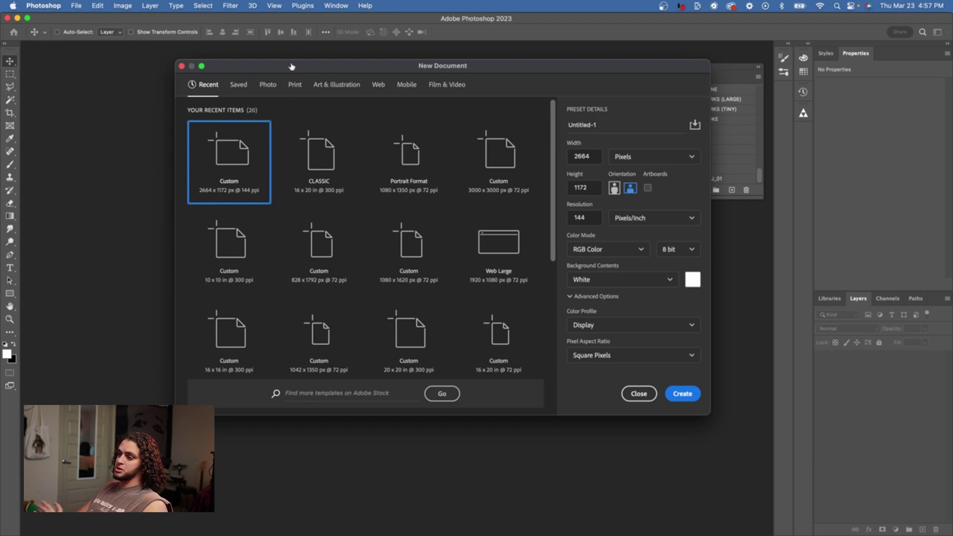
left_click(316, 154)
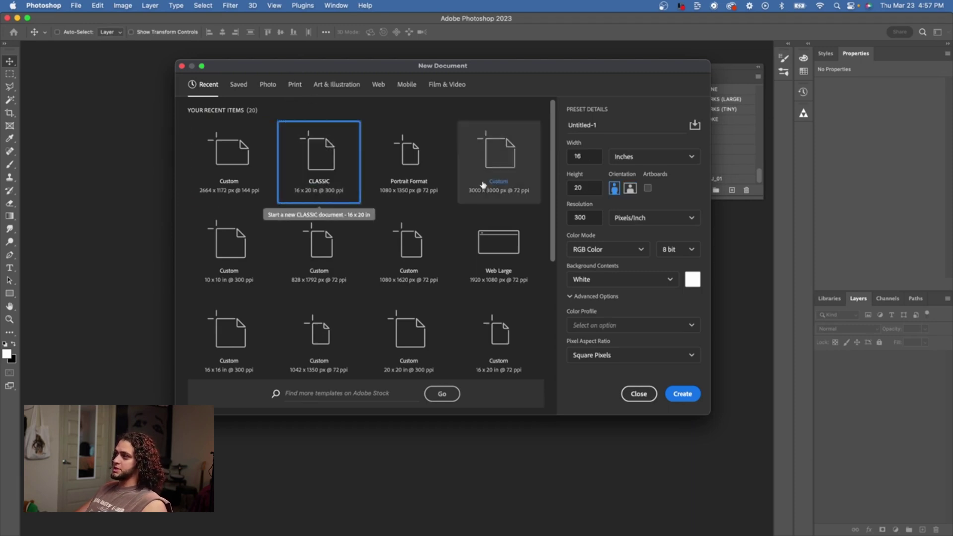
double_click(591, 217)
left_click(592, 217)
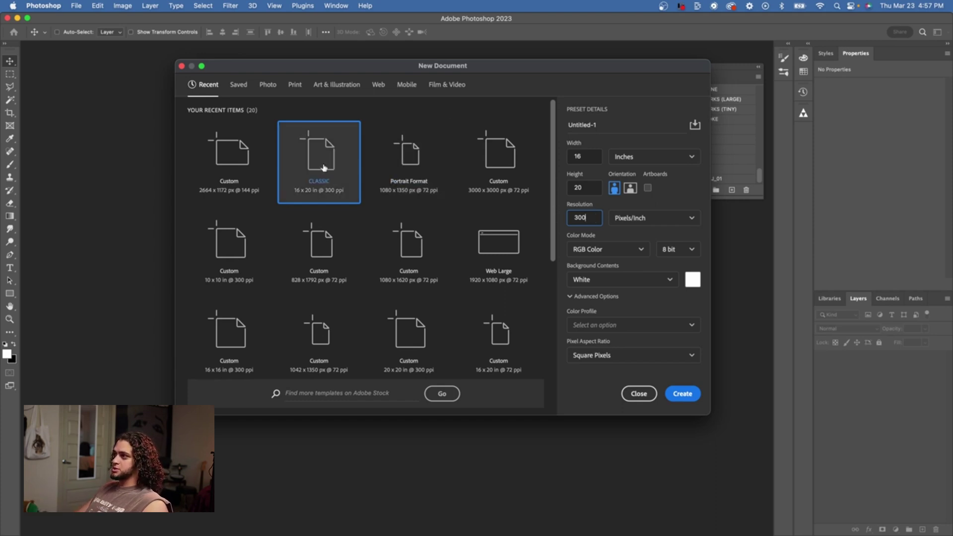
key("Return")
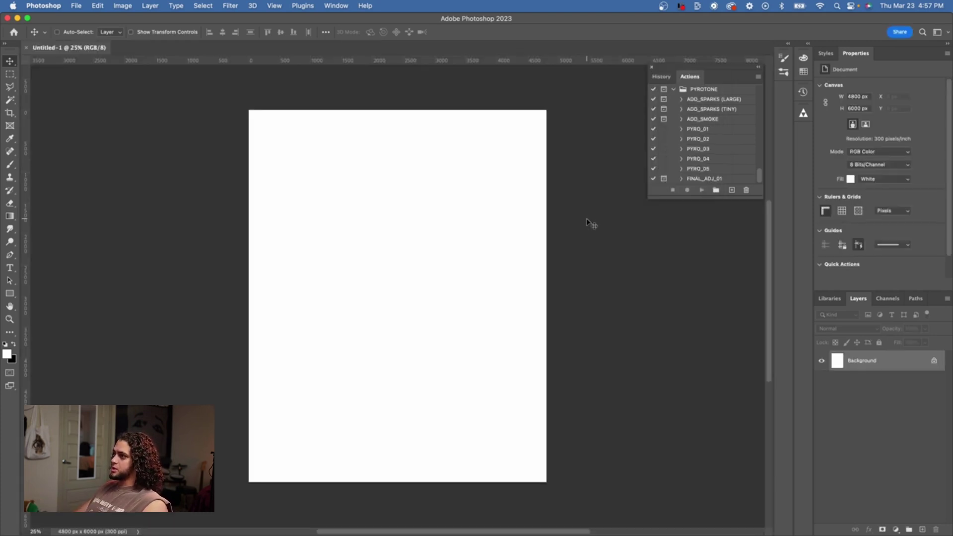
- Invert the white background to black and add the white AVALON logo on its own layer mid-canvas
scroll(505, 221, "up", 1)
key("super+i")
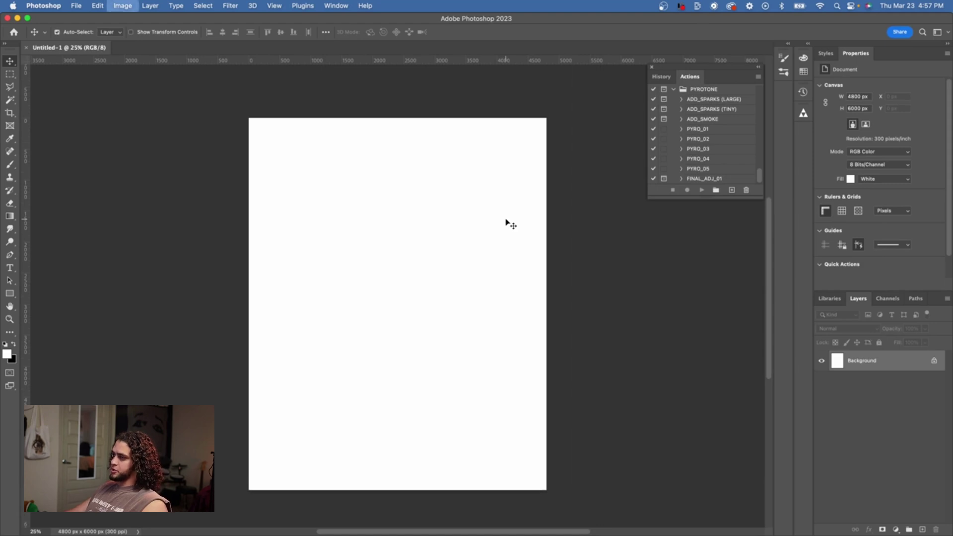
scroll(505, 221, "down", 1)
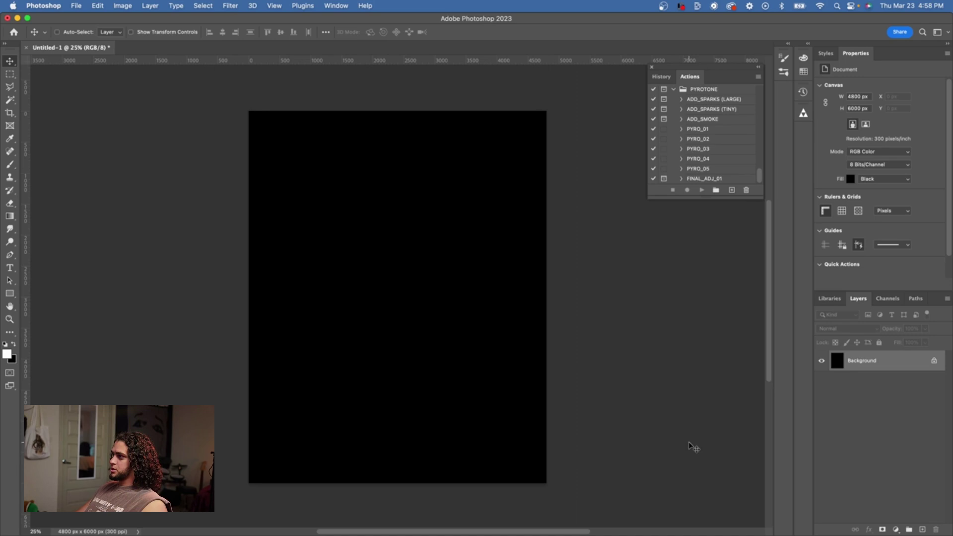
left_click_drag(476, 343, 477, 344)
left_click(679, 290)
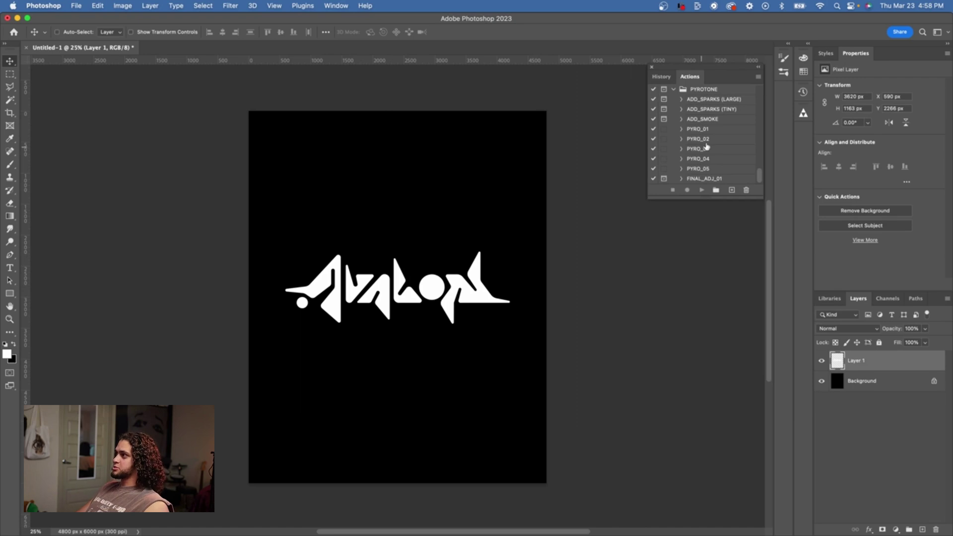
- Select the actions PYRO_01 through PYRO_05 in the PYROTONE set, and reduce the selection to PYRO_01 and PYRO_02 in turn
left_click(728, 131)
left_click(712, 171, "shift")
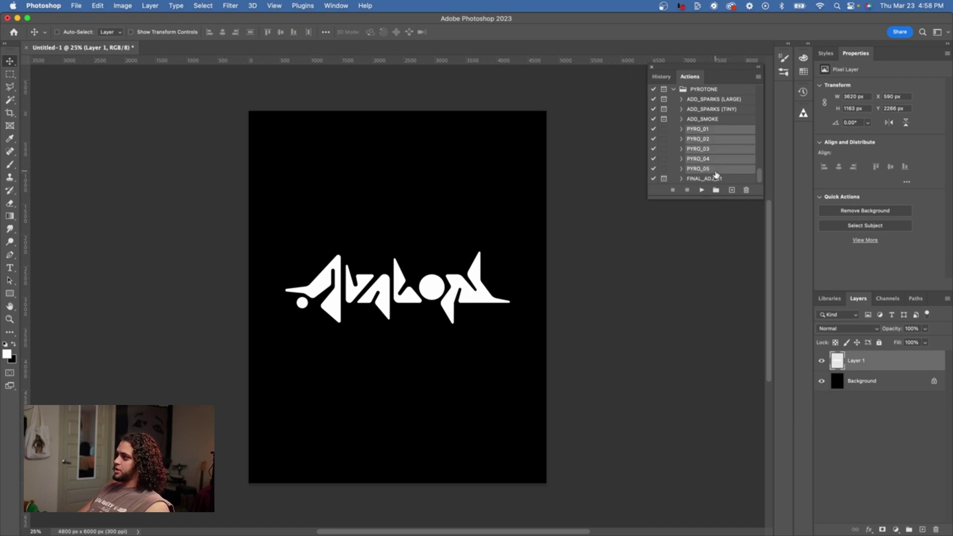
left_click(720, 133)
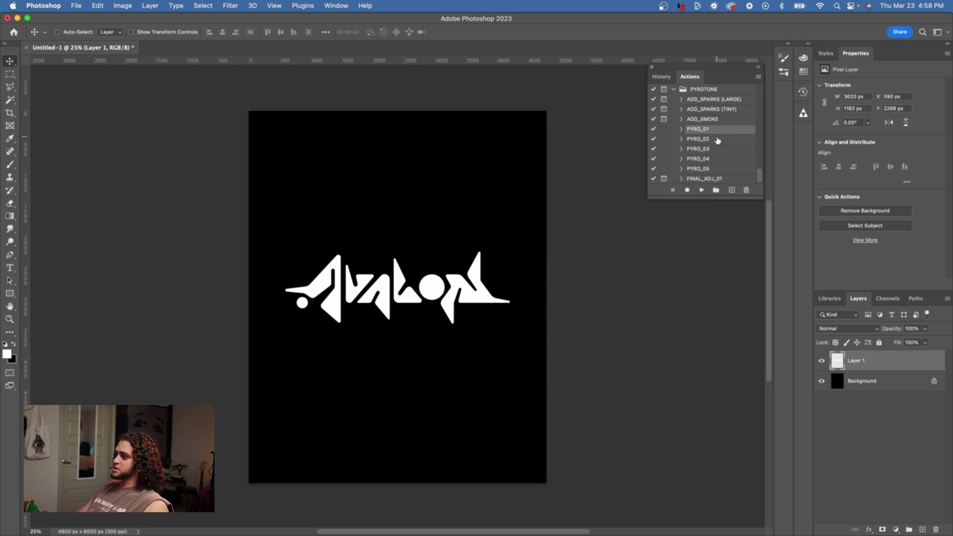
left_click(716, 140)
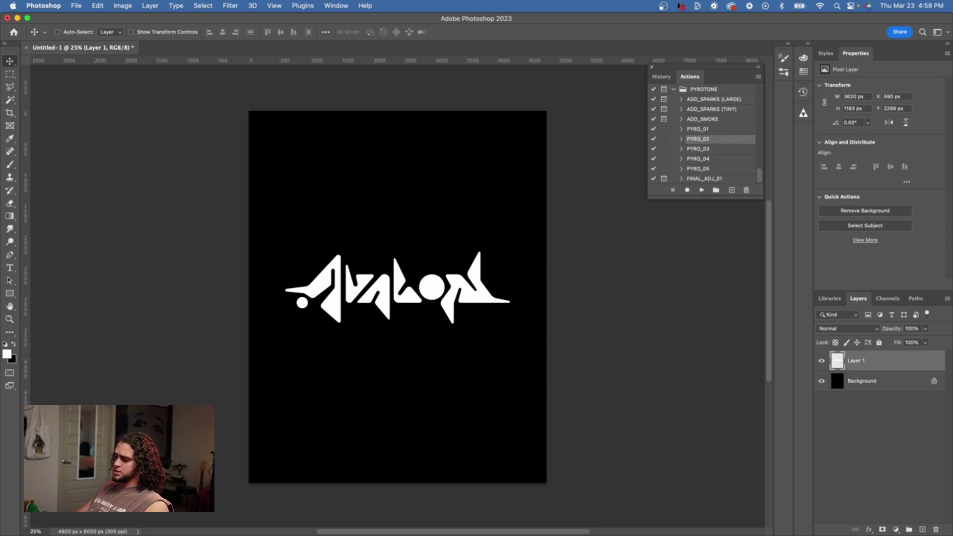
- Switch to Finder and open PYROTONE.pdf from the PYROTONE'D folder in Preview
key("super+Tab")
left_click(897, 164)
left_click(729, 142)
left_click_drag(728, 142, 478, 143)
left_click(321, 143)
double_click(540, 208)
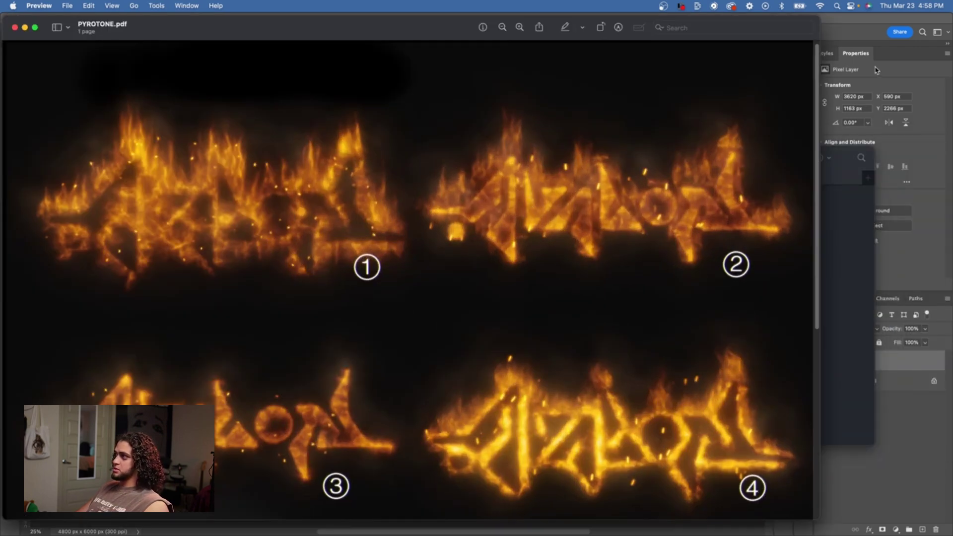
- Resize and reposition the PYROTONE.pdf window in Preview to compare the five numbered fire effects
left_click_drag(821, 37, 542, 23)
key("super+Tab")
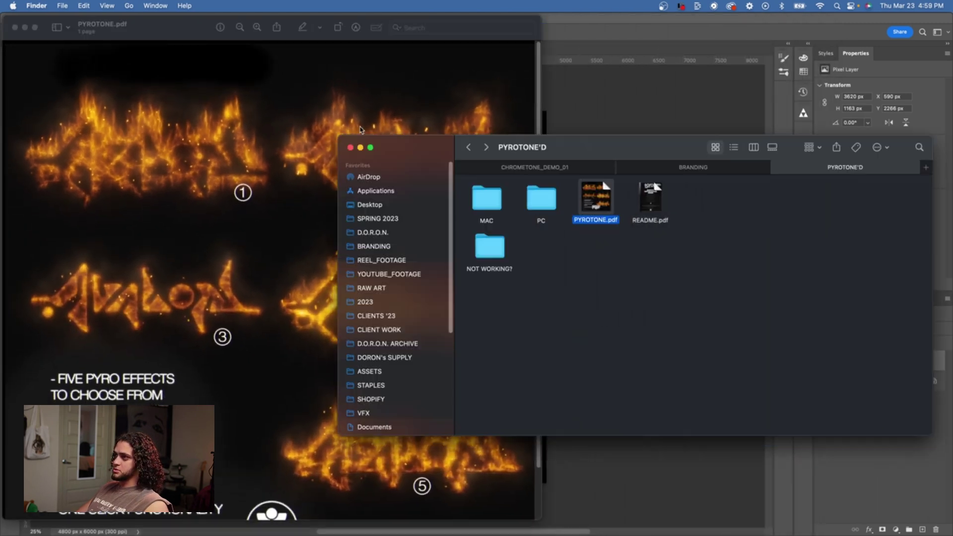
left_click(361, 154)
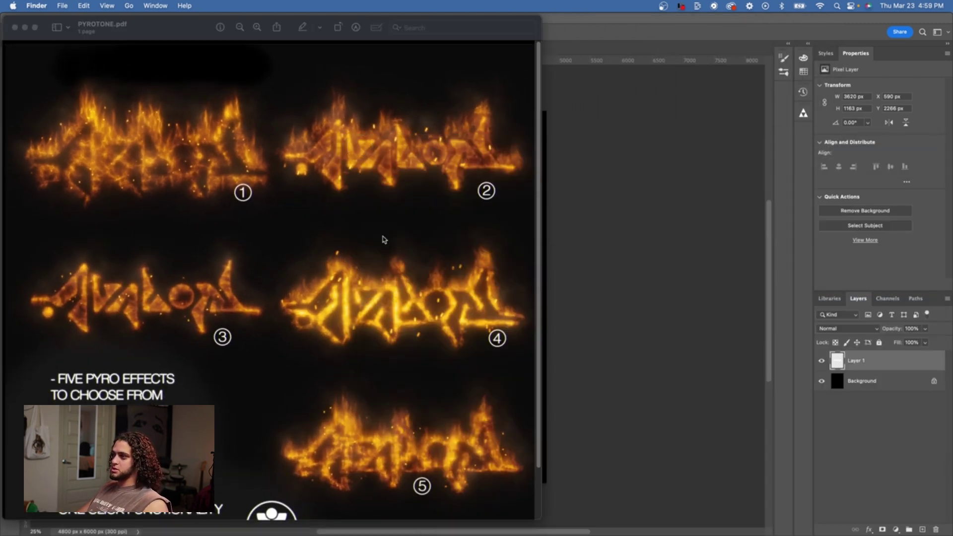
left_click(294, 187)
left_click_drag(707, 27, 628, 24)
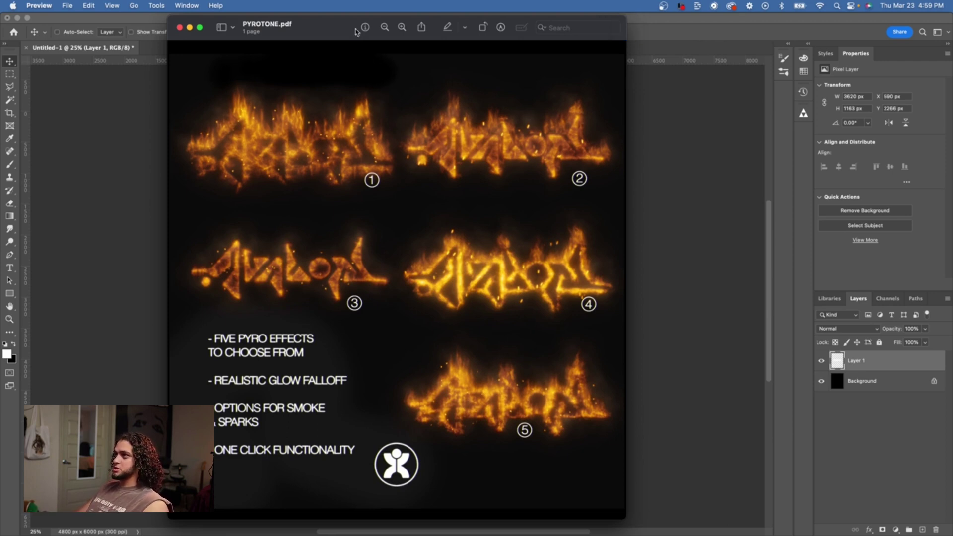
left_click_drag(355, 32, 397, 40)
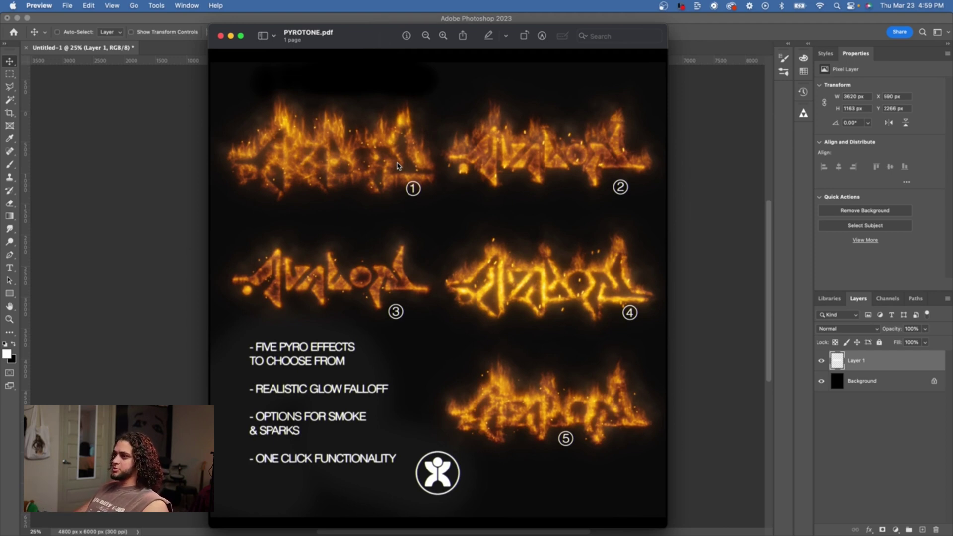
left_click_drag(356, 46, 388, 46)
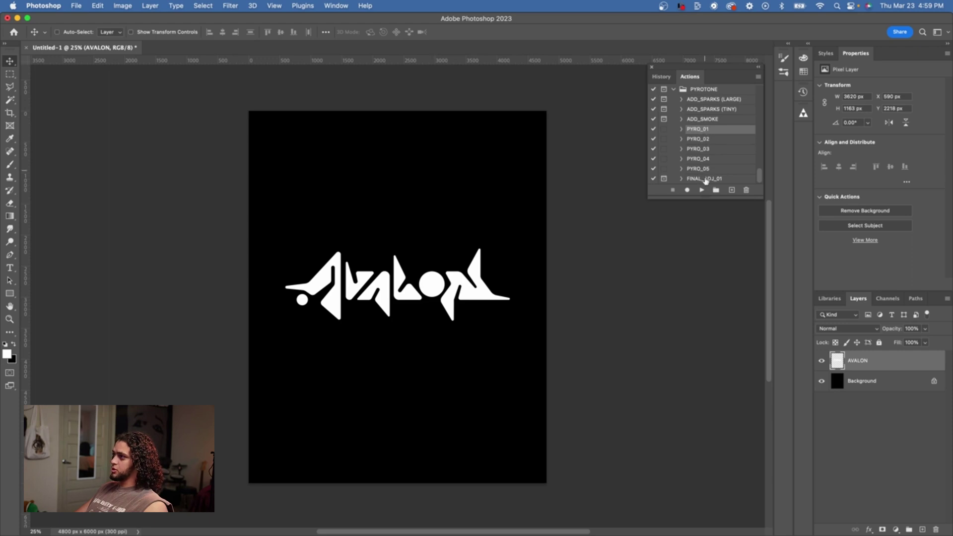
- Play the PYRO_01 action on the AVALON layer and open the resulting GET PYROTONE'D smart object's contents
left_click(702, 194)
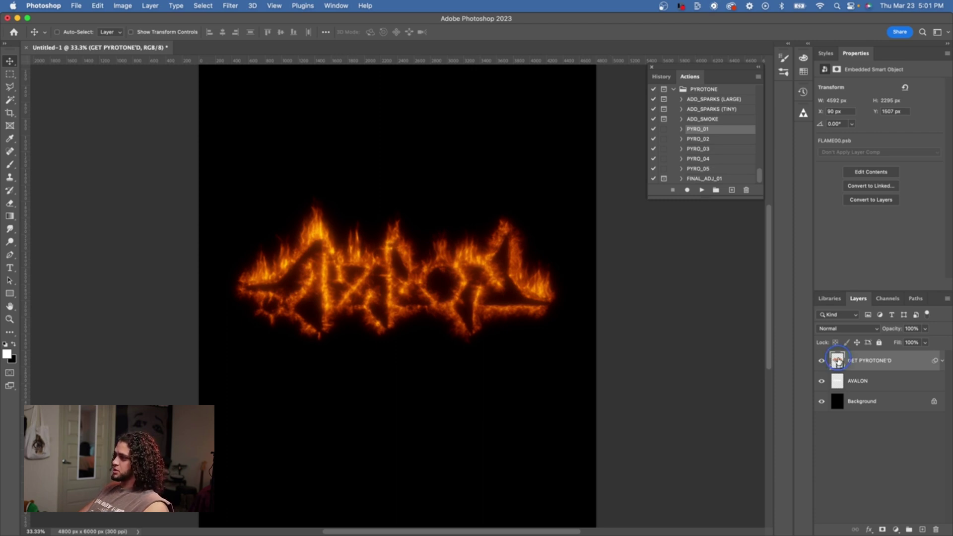
double_click(838, 363)
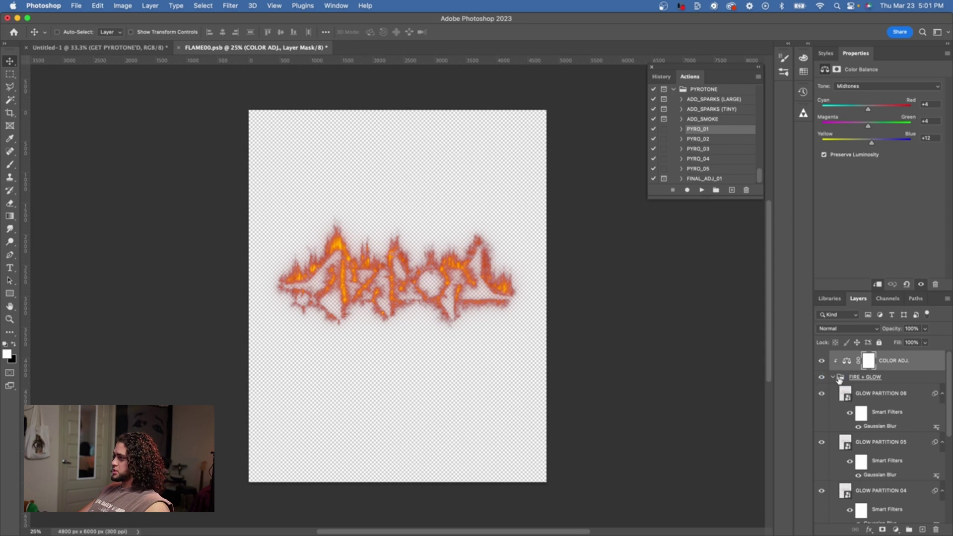
- Add a black-filled layer beneath the flame artwork in the smart object's document
scroll(843, 422, "down", 5)
left_click(860, 512)
left_click(920, 529)
key("super+BackSpace")
scroll(864, 395, "up", 10)
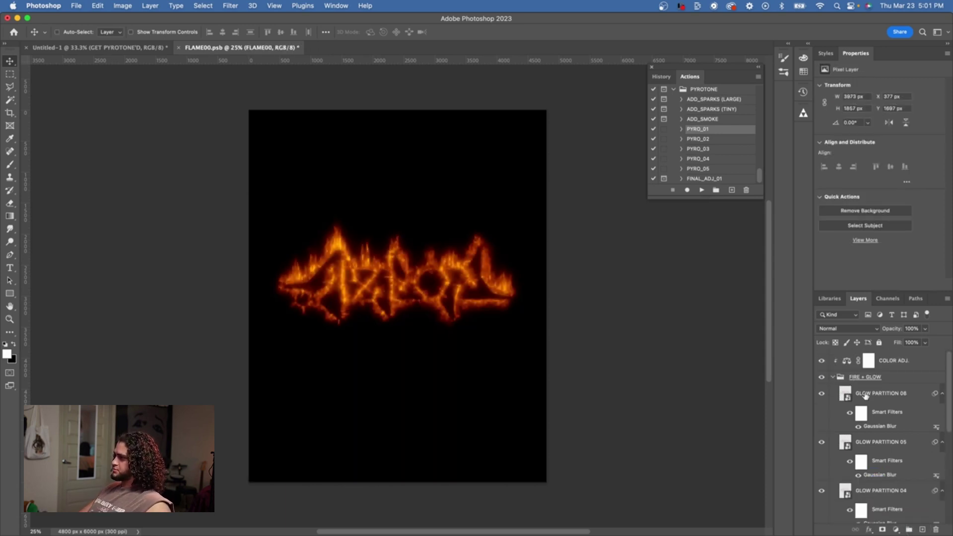
- Collapse the smart filter lists of the GLOW PARTITION 06 through GLOW PARTITION 01 layers
left_click(941, 393)
left_click(942, 413)
left_click(942, 433)
left_click(942, 454)
left_click(942, 475)
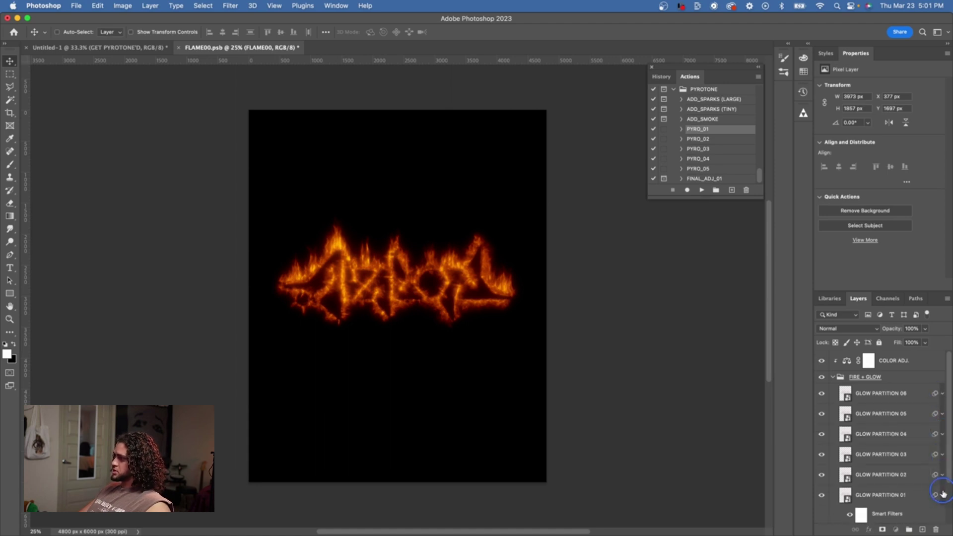
left_click(943, 495)
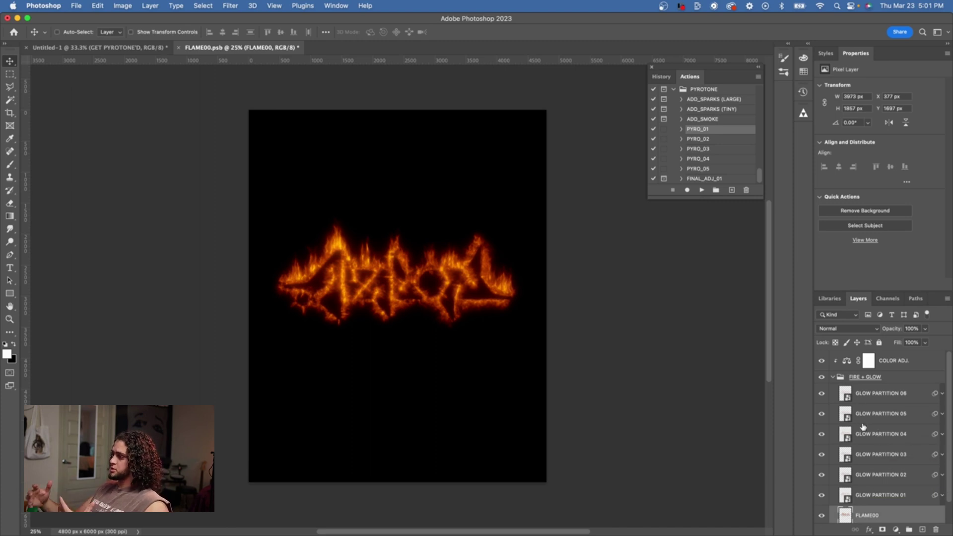
- Hide the GLOW PARTITION layers in the FIRE + GLOW group and show them again to compare the glow
left_click(822, 395)
left_click_drag(823, 398, 821, 498)
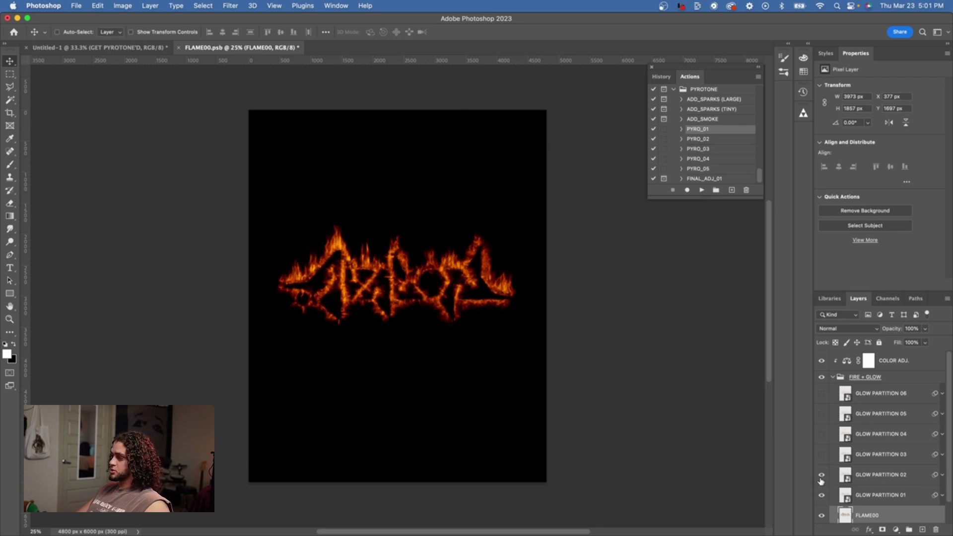
left_click_drag(820, 458, 818, 397)
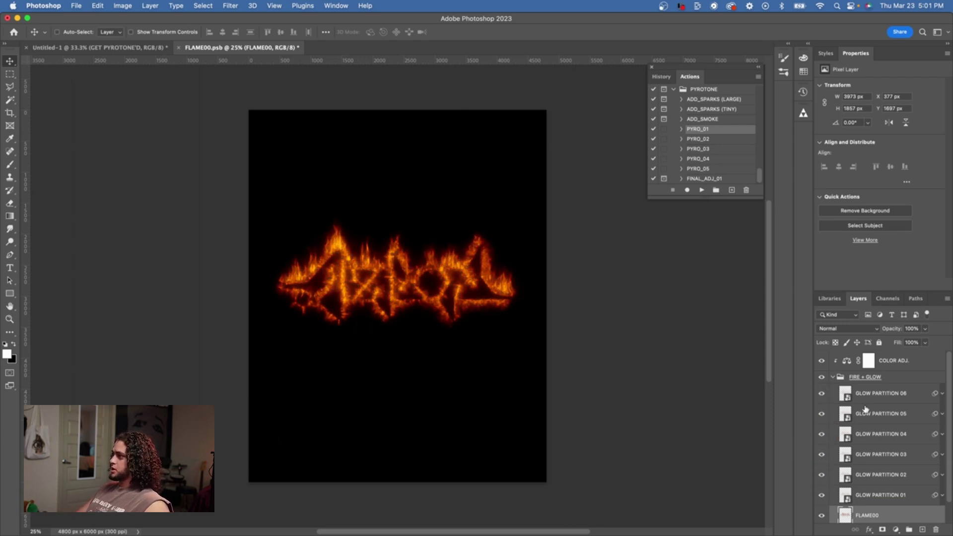
- Inspect the COLOR ADJ. color balance layer and switch it off and on to compare the flame color
left_click(881, 368)
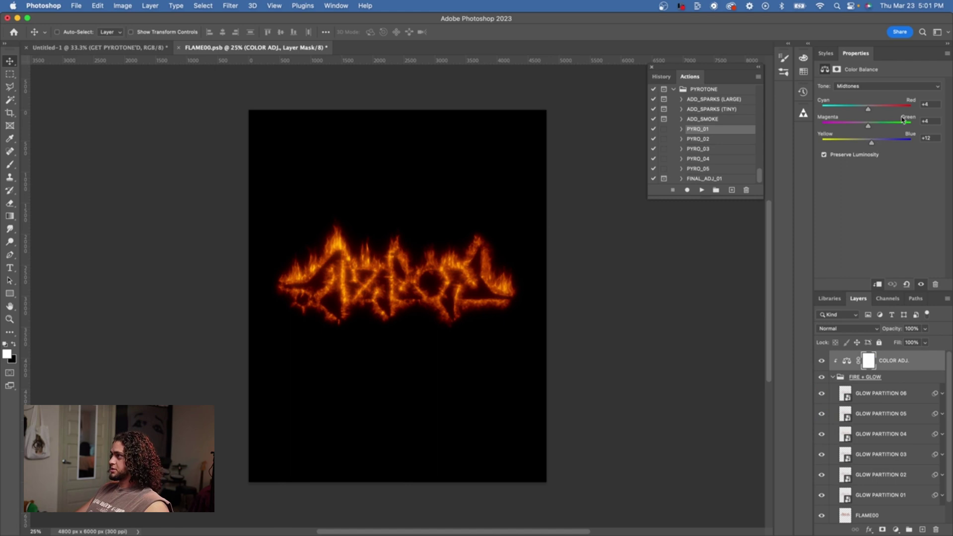
left_click(821, 361)
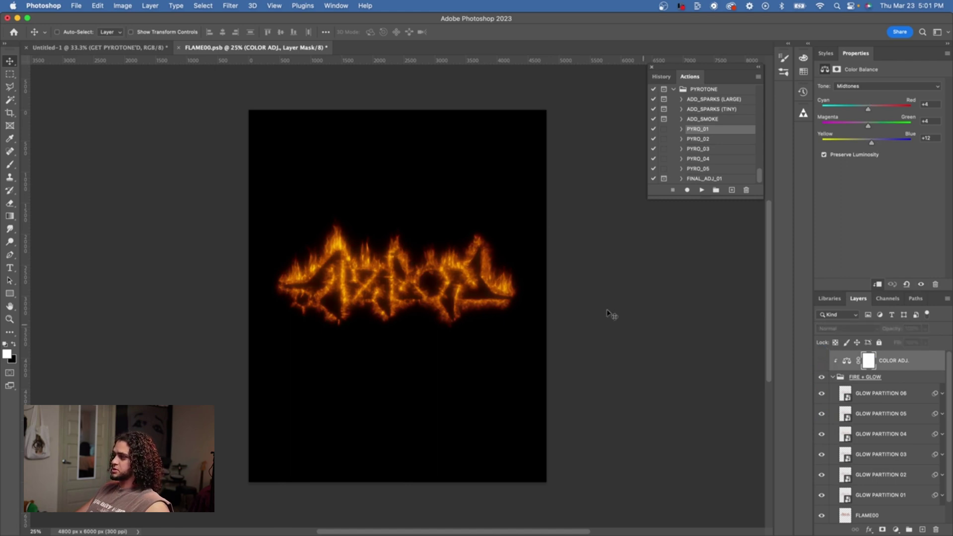
key("super+equal")
left_click(821, 361)
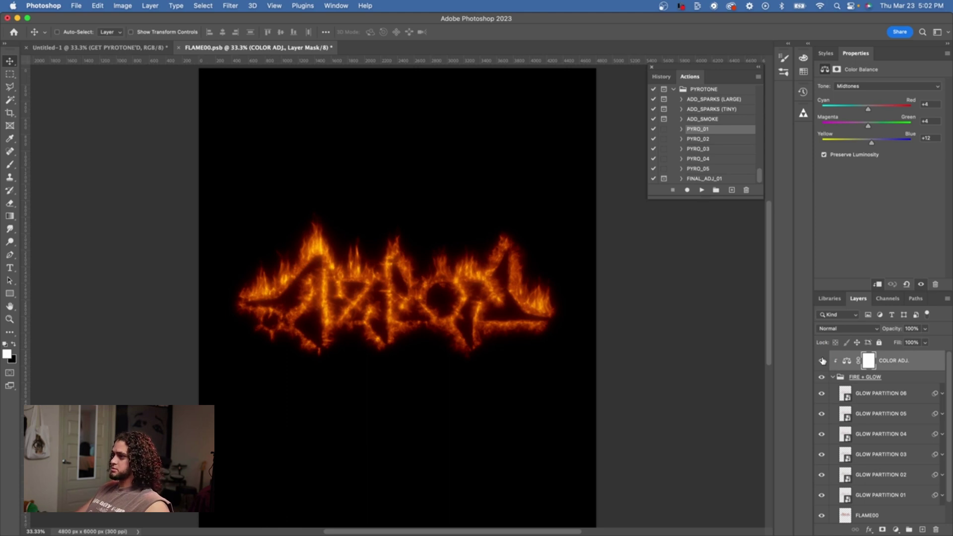
- Collapse the FIRE + GLOW group and close FLAME00.psb without saving its changes
left_click(835, 377)
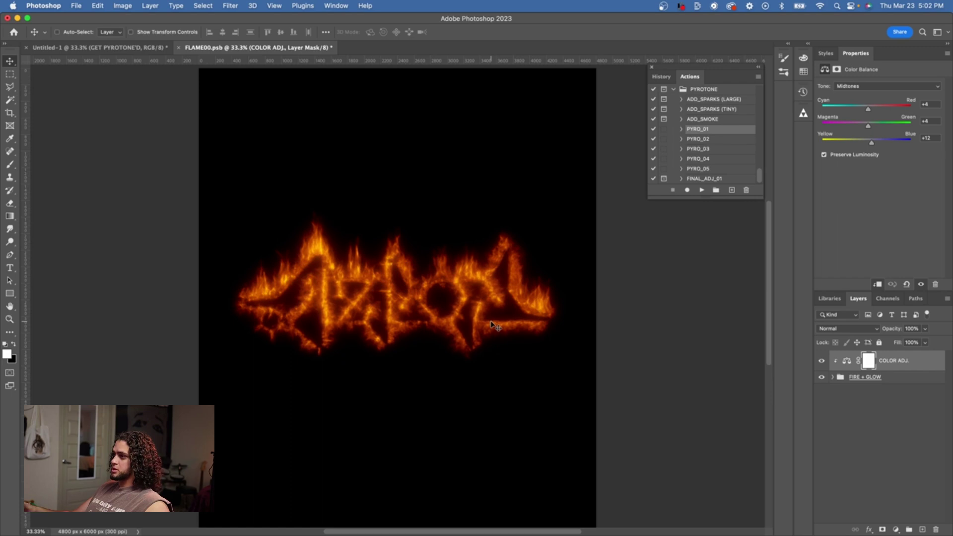
left_click(178, 47)
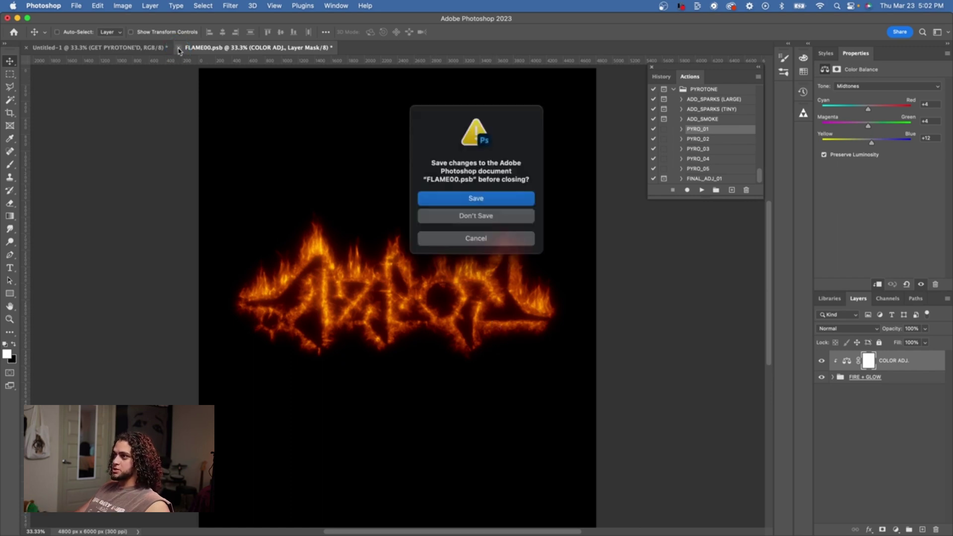
left_click(483, 216)
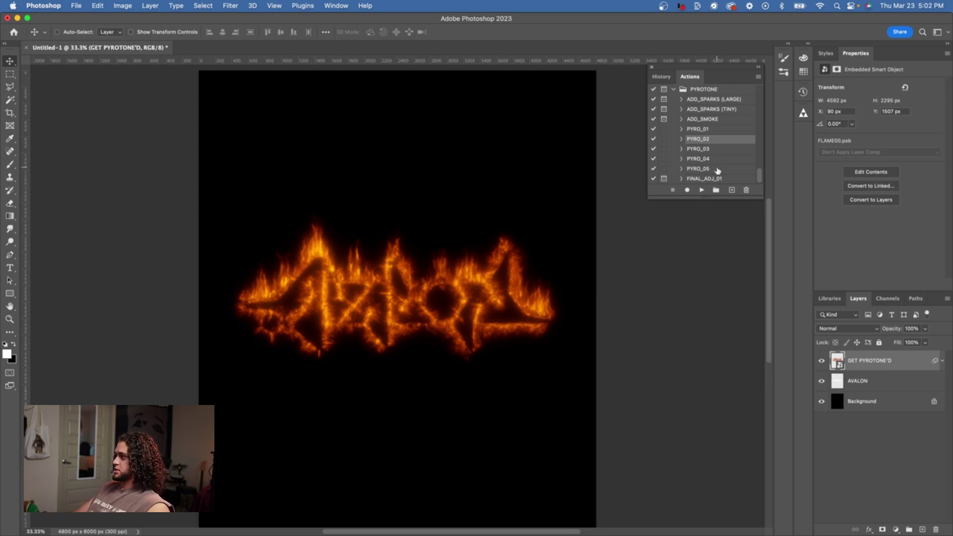
- Play the ADD_SMOKE action on the GET PYROTONE'D layer and inspect the smoke up close
left_click(706, 120)
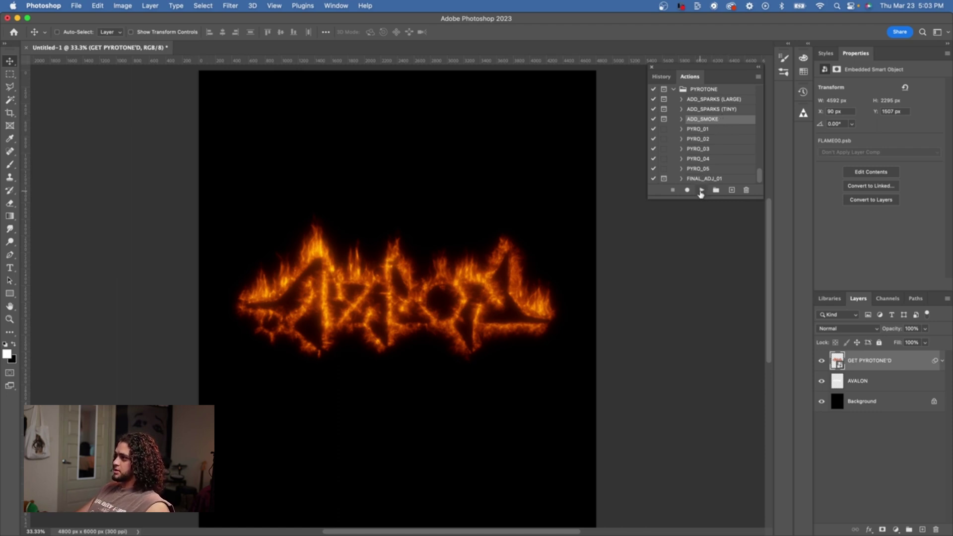
left_click(701, 191)
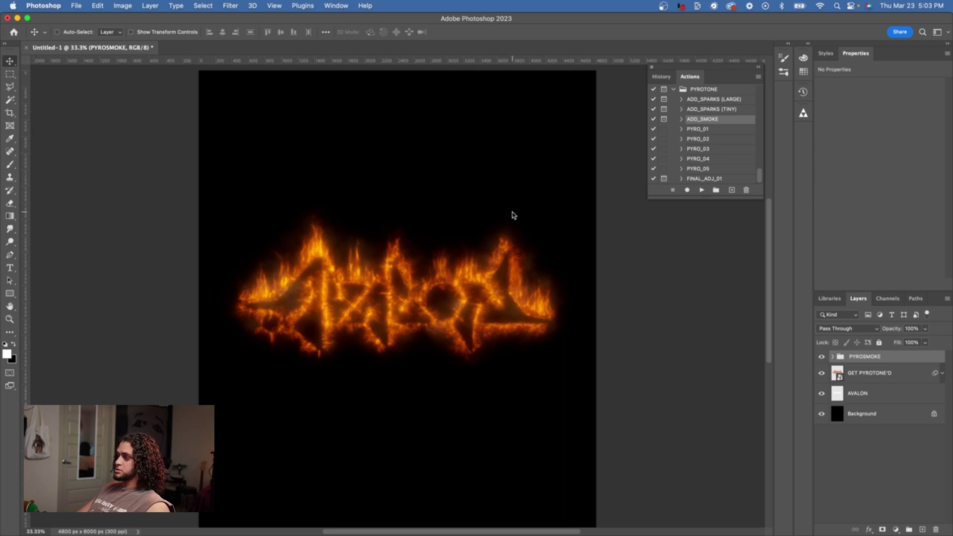
key("super+equal")
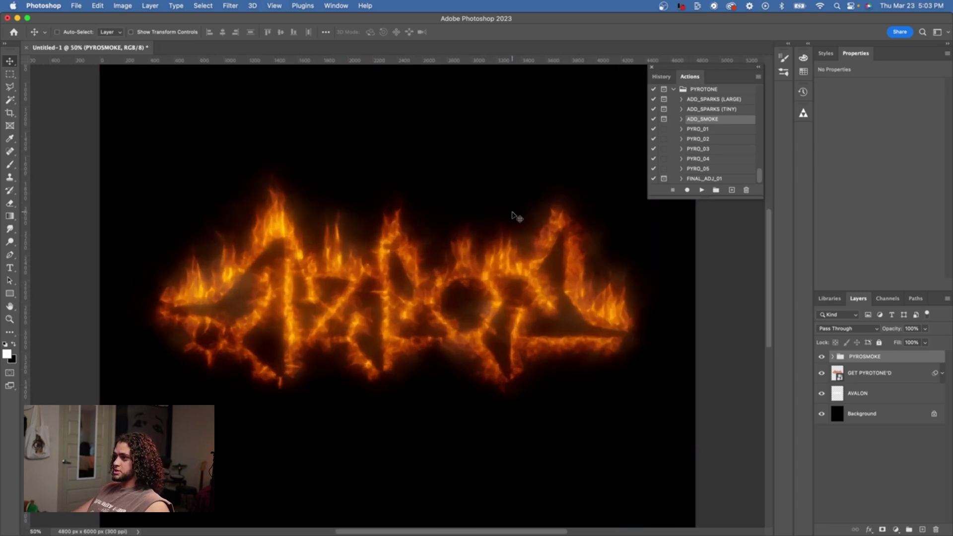
scroll(513, 214, "up", 1)
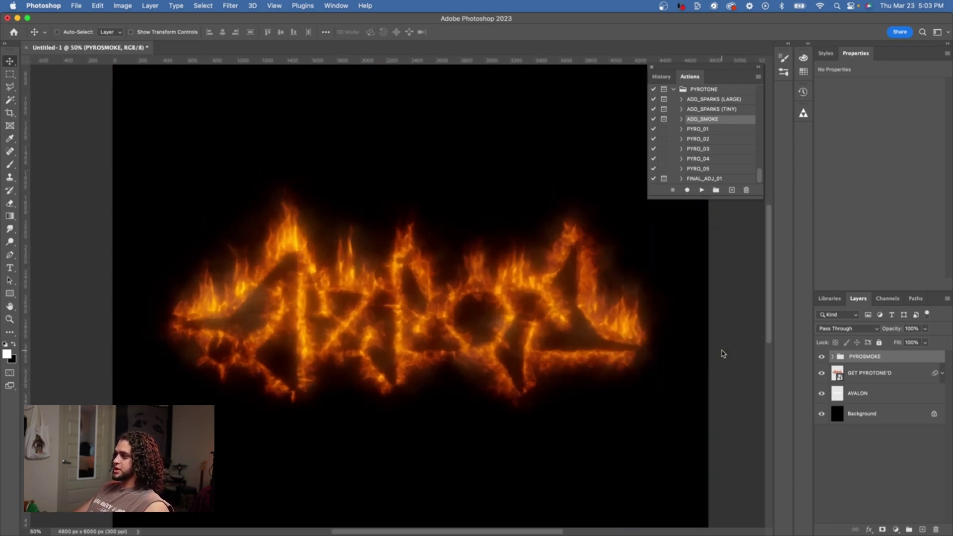
key("super+minus")
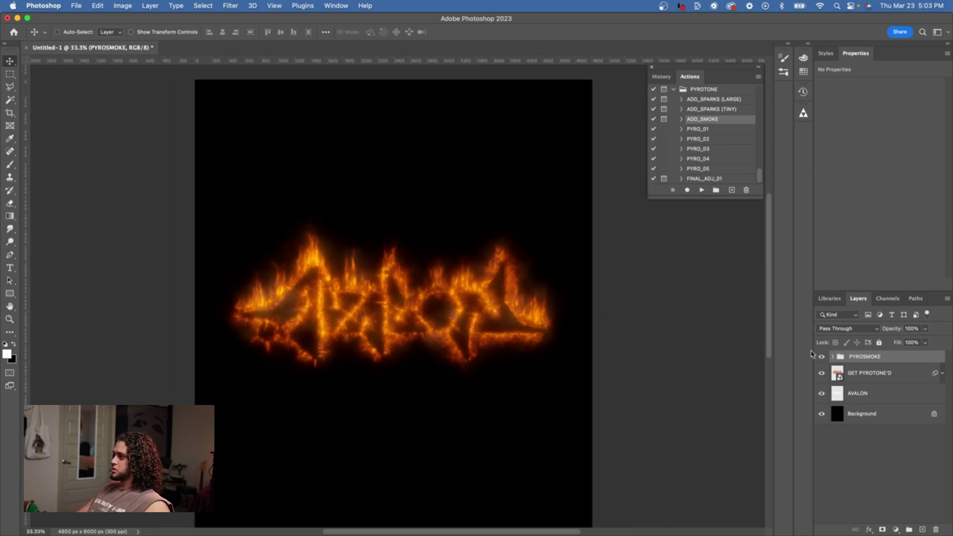
- Compare the PYROSMOKE group's COLORING layer off and on, and set the LEVELS ADJ. midtone level to 1.02
left_click(832, 357)
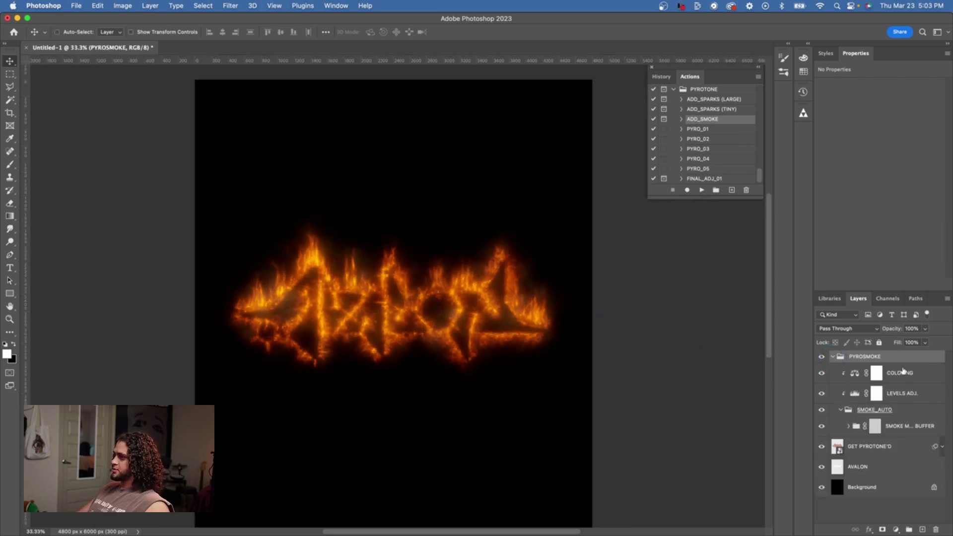
left_click(886, 377)
left_click(822, 372)
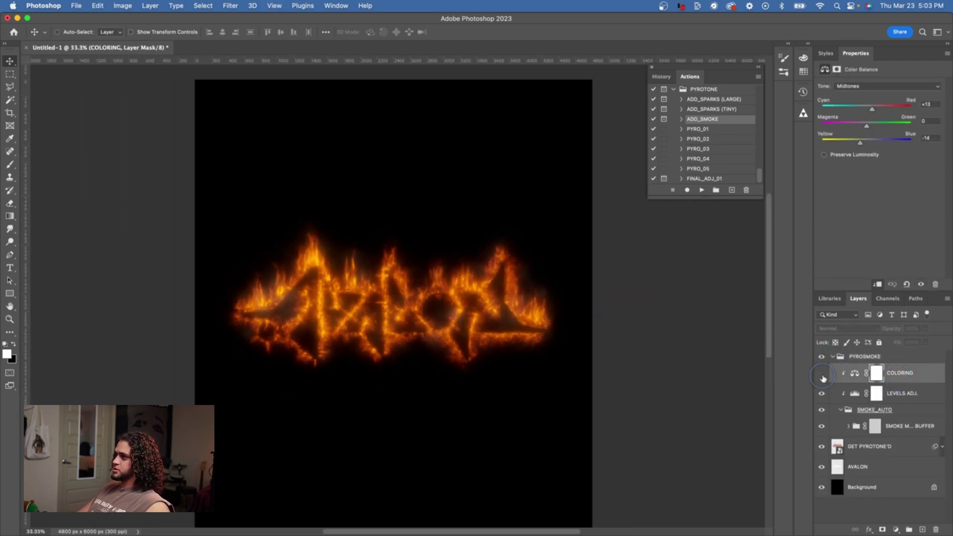
left_click(821, 373)
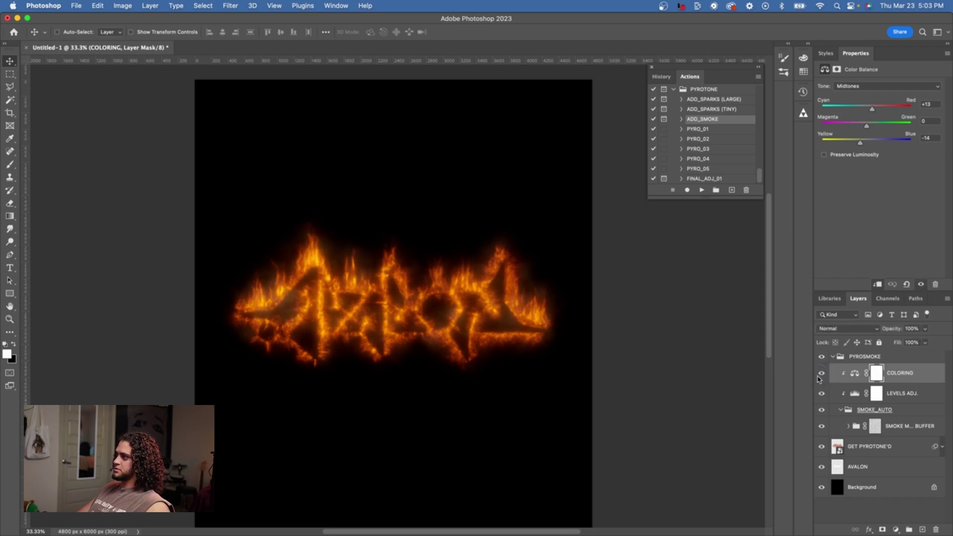
left_click(876, 393)
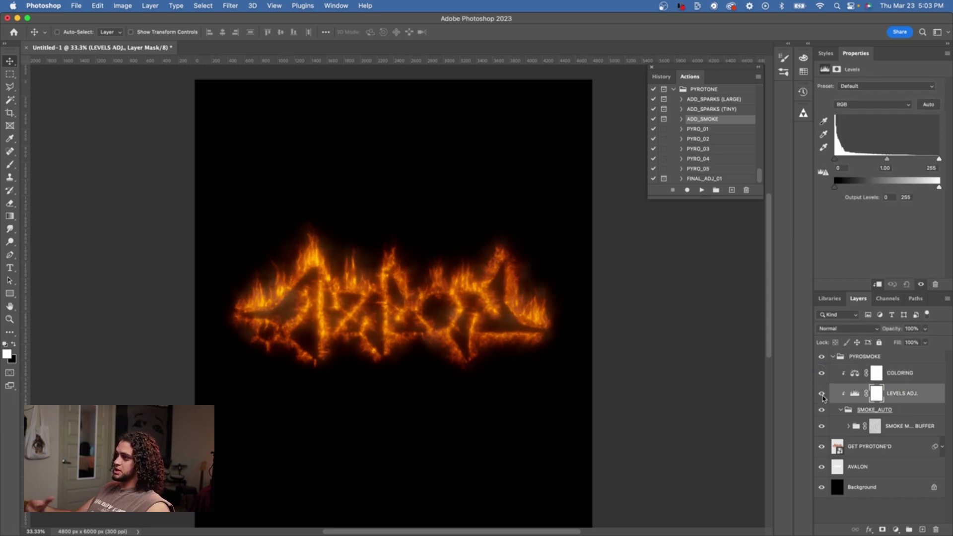
mouse_move(887, 159)
left_mouse_down()
mouse_move(859, 153)
mouse_move(910, 154)
mouse_move(885, 158)
left_mouse_up()
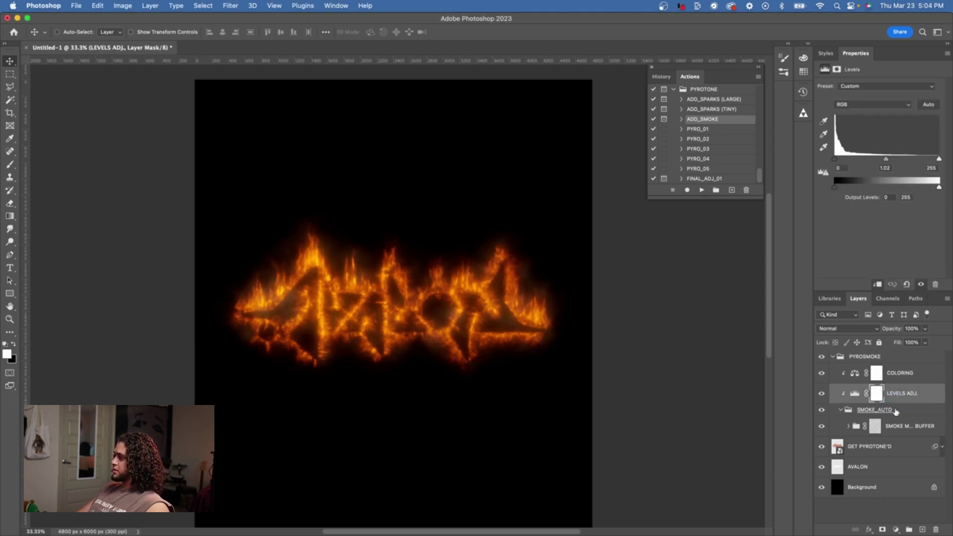
- Toggle the visibility of SMOKE_AUTO and its nested smoke buffer group to compare the smoke, and collapse the PYROSMOKE group
left_click(895, 411)
left_click(822, 409)
left_click(821, 409)
left_click(822, 425)
left_click(822, 425)
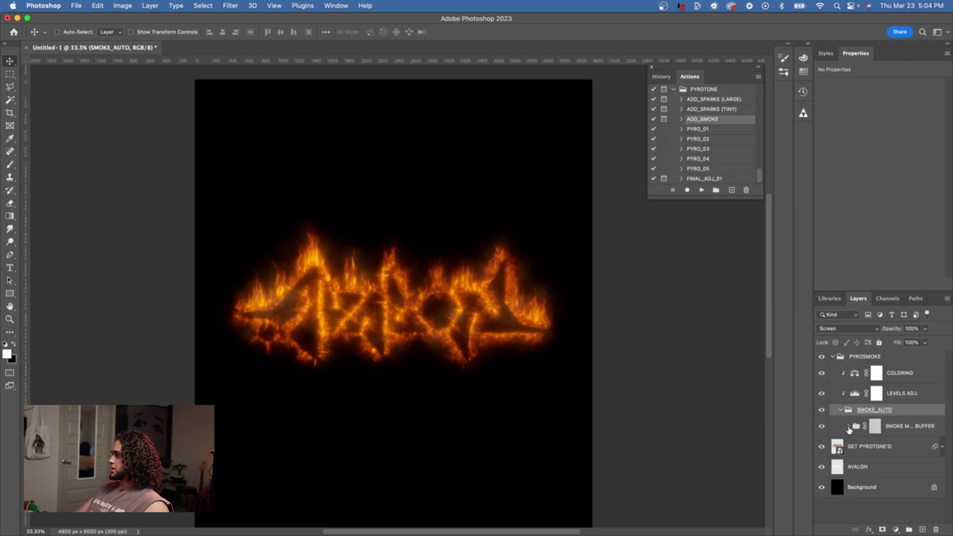
left_click(832, 357)
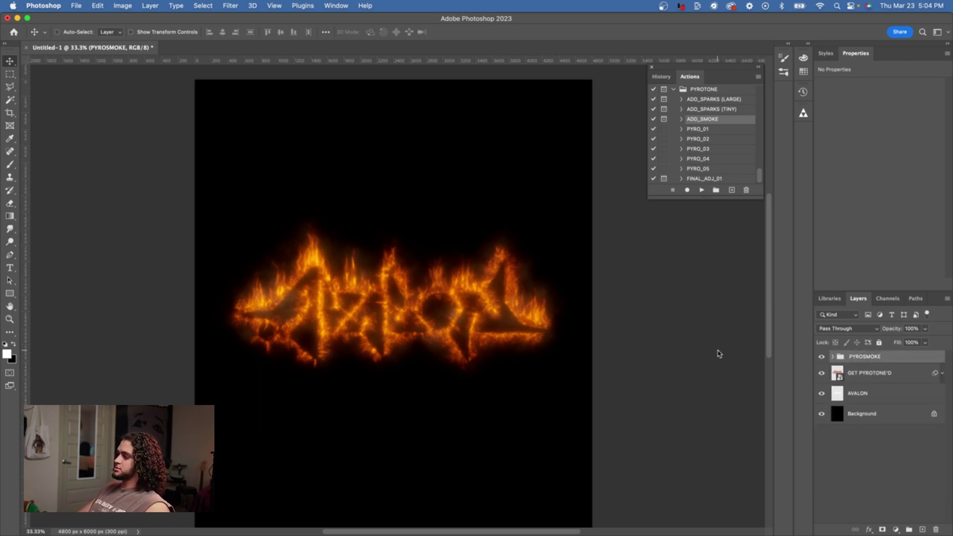
- Play the ADD_SPARKS (TINY) action on the GET PYROTONE'D layer and inspect the sparks up close
left_click_drag(715, 69, 695, 146)
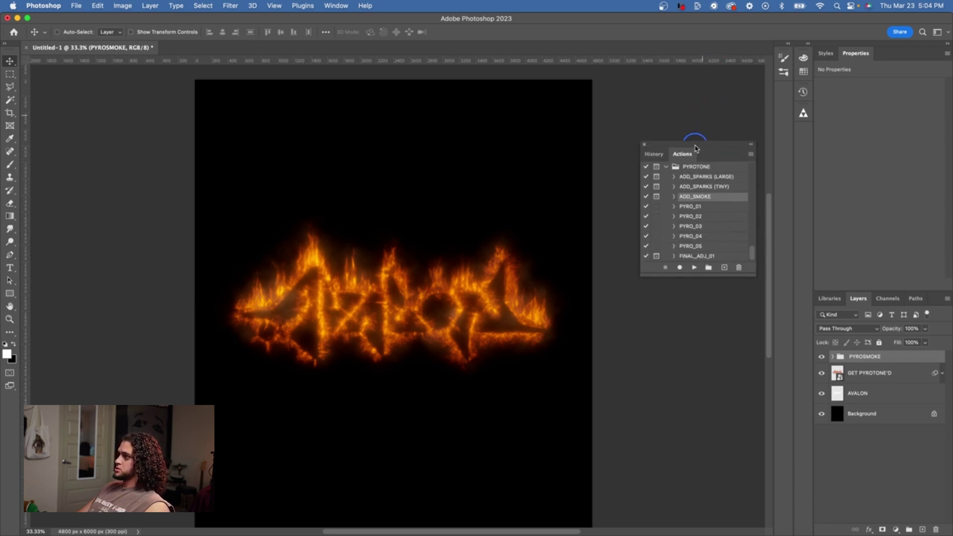
left_click(696, 177)
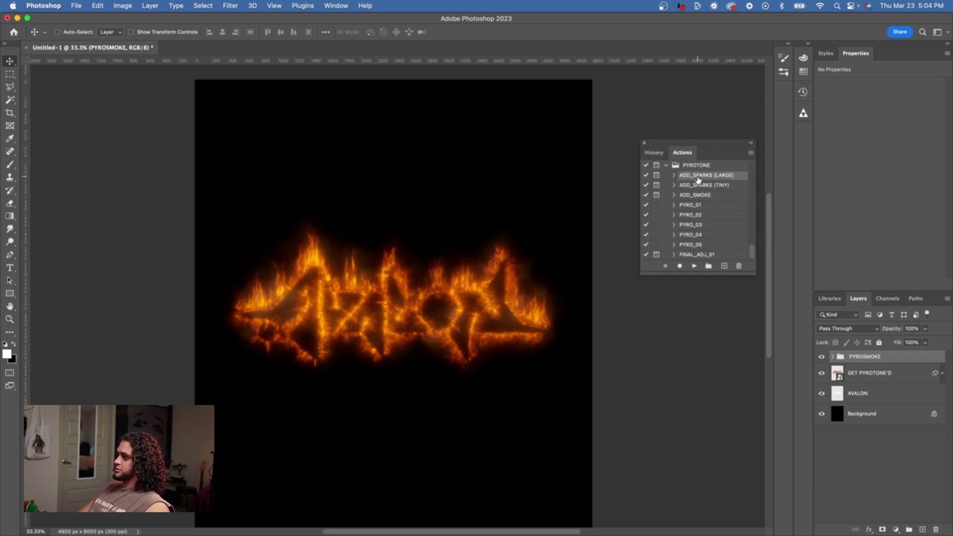
left_click(721, 185)
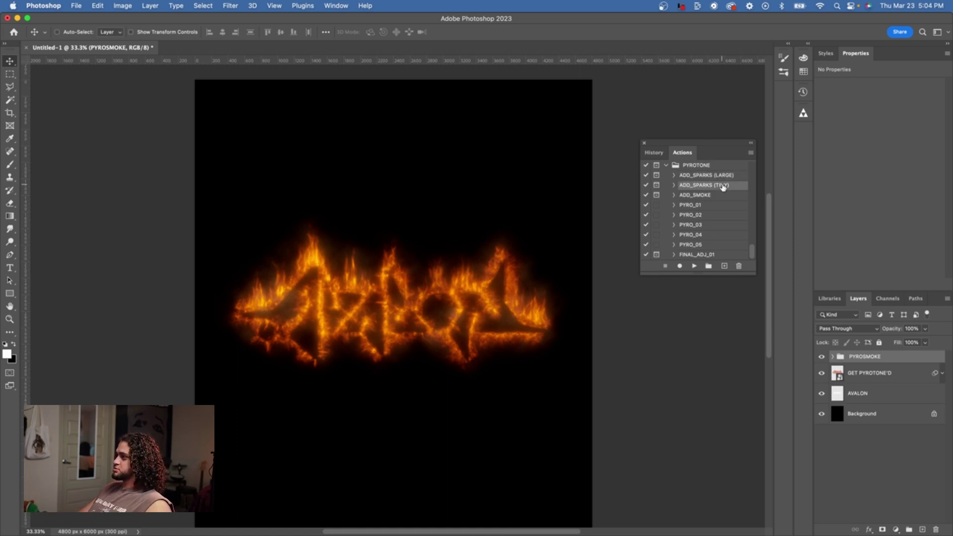
left_click(842, 374)
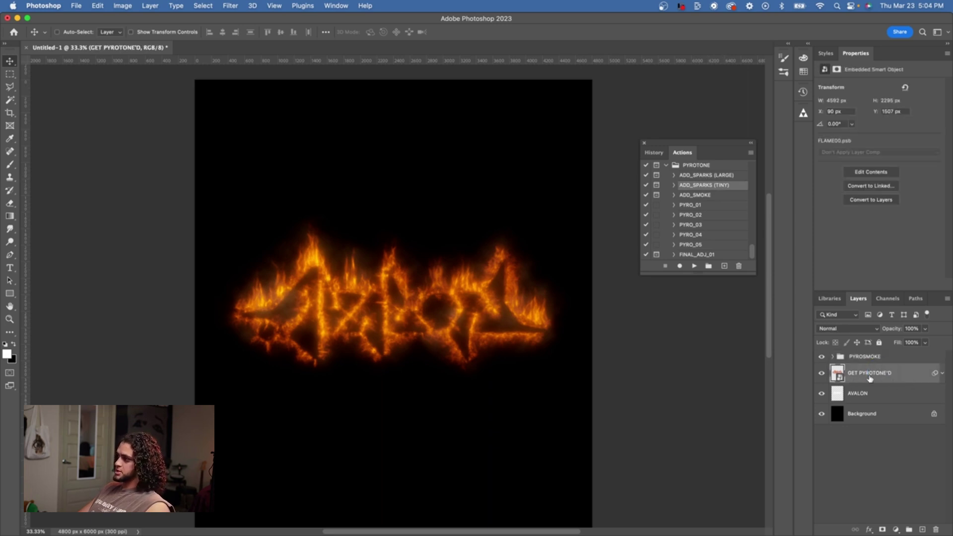
left_click_drag(712, 147, 712, 167)
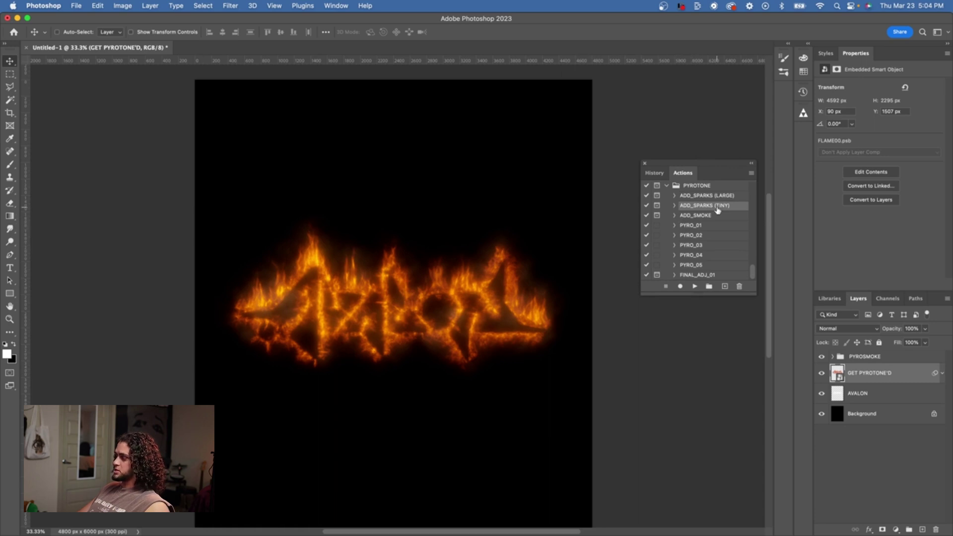
left_click(694, 287)
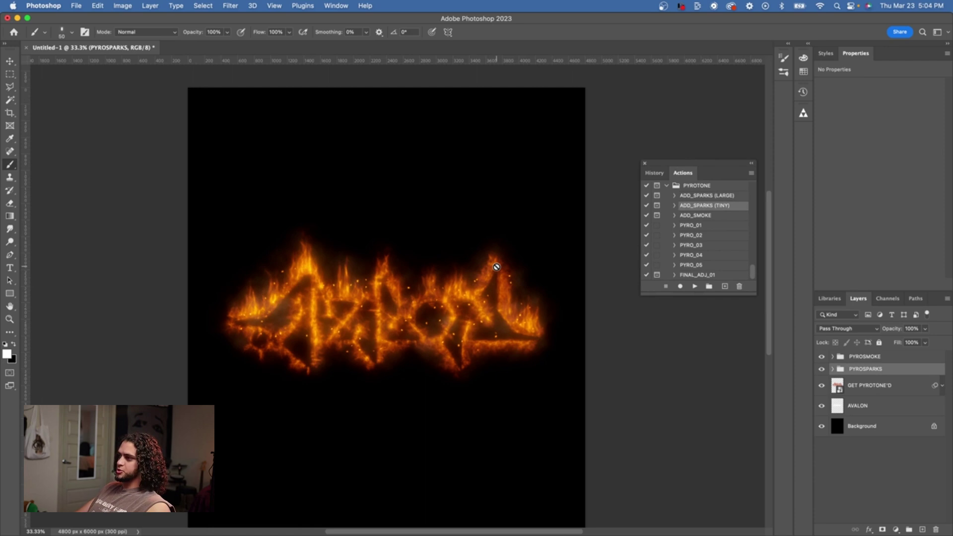
key("super+equal")
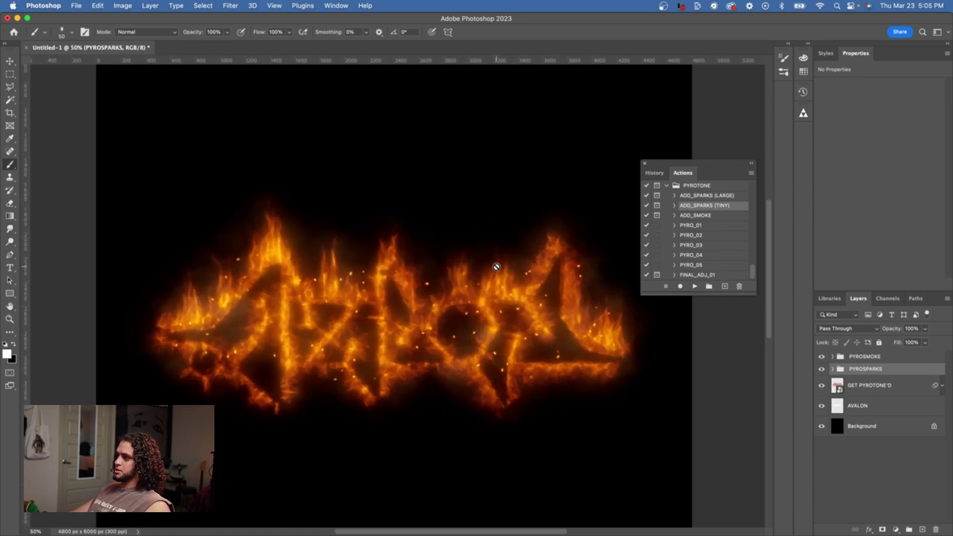
key("super+minus")
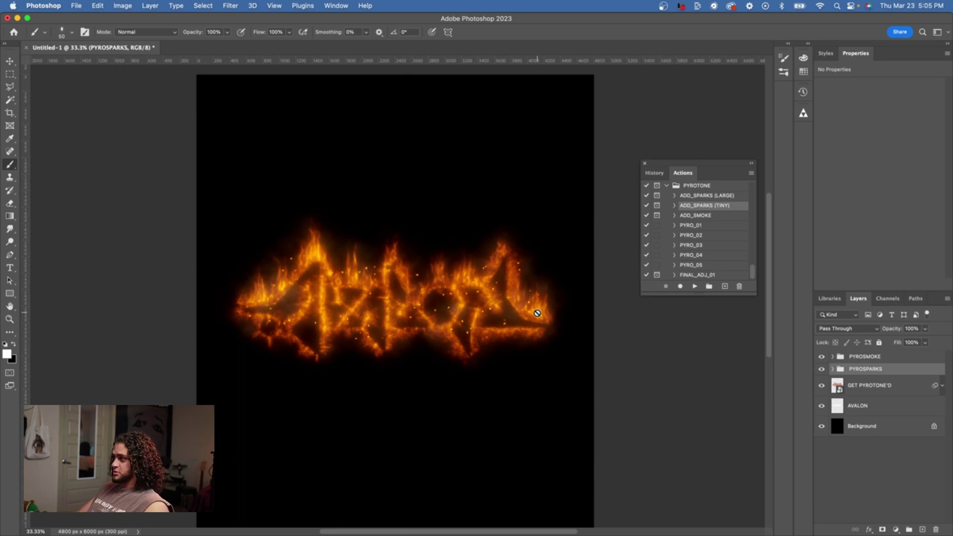
- Examine the COLORING and LEVELS ADJ. adjustment layers inside the PYROSPARKS group
left_click(832, 369)
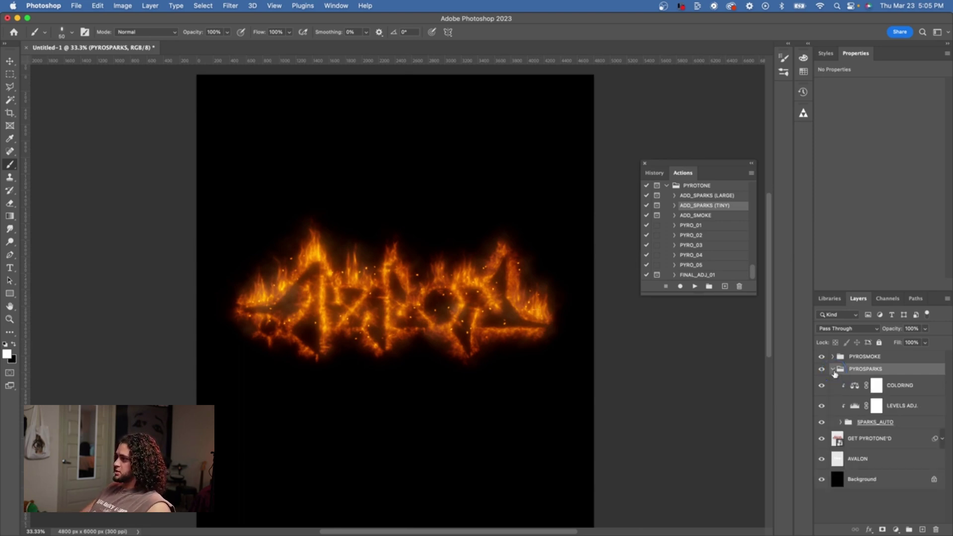
left_click(907, 387)
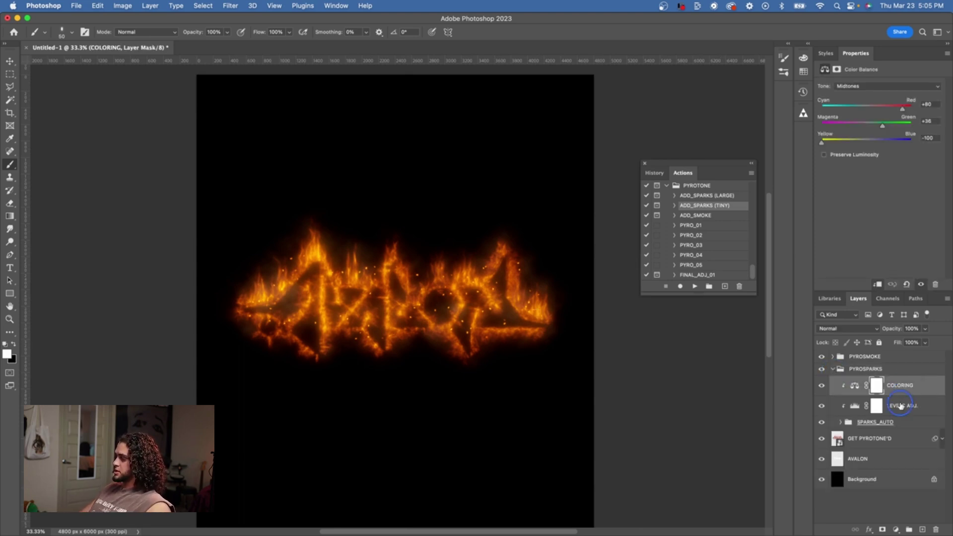
left_click(901, 406)
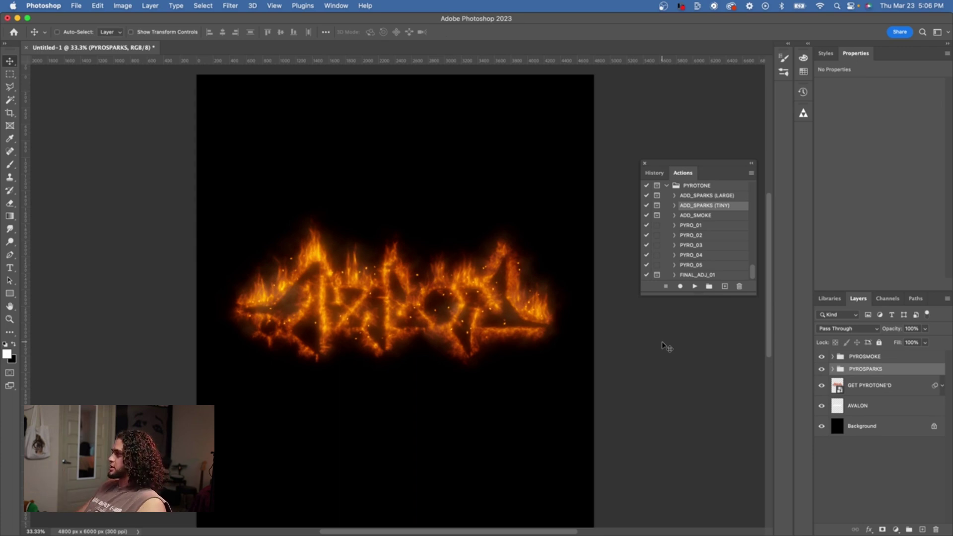
- Disable and re-enable the SPARKS layer's mask inside SPARKS_AUTO to compare the sparks, and select the layer's pixel content
left_click(832, 368)
scroll(873, 434, "down", 1)
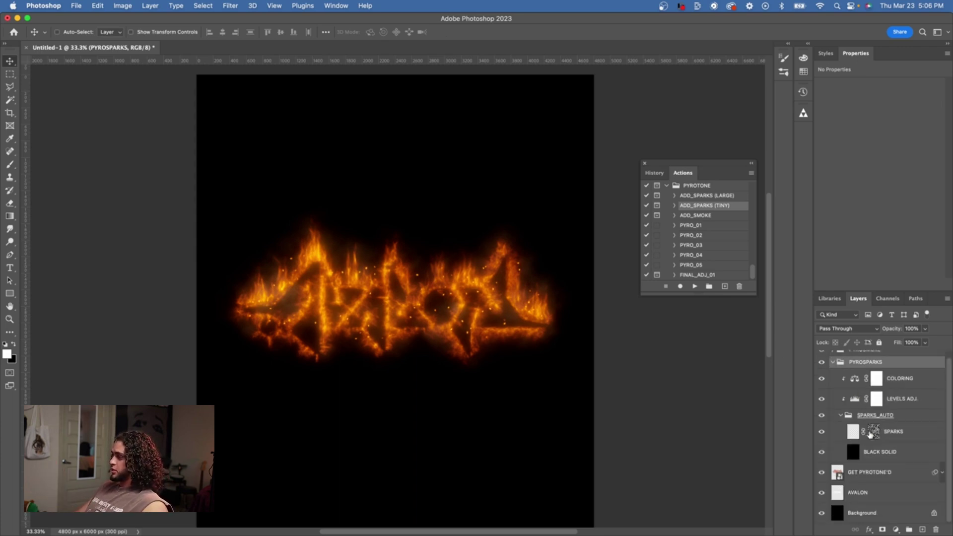
left_click(897, 431)
left_click(874, 433)
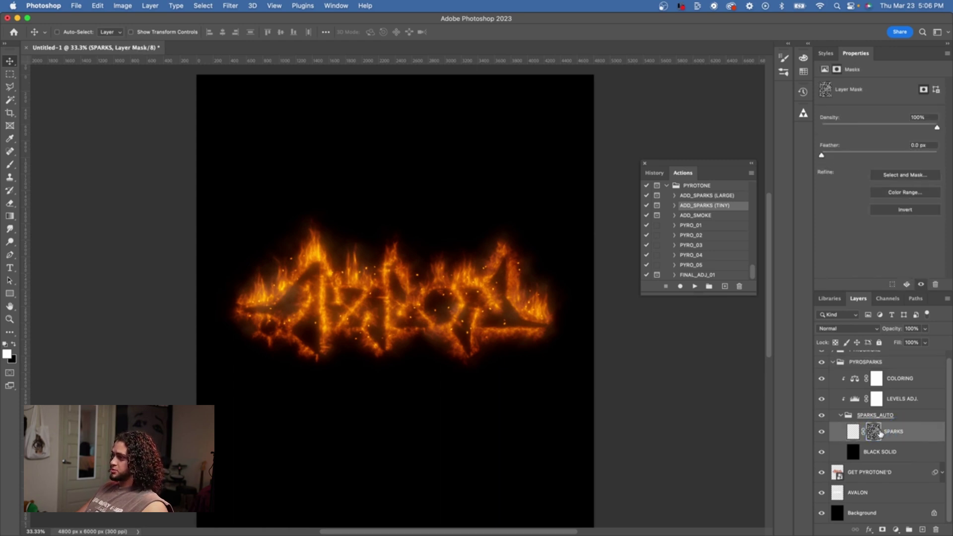
left_click(875, 432, "shift")
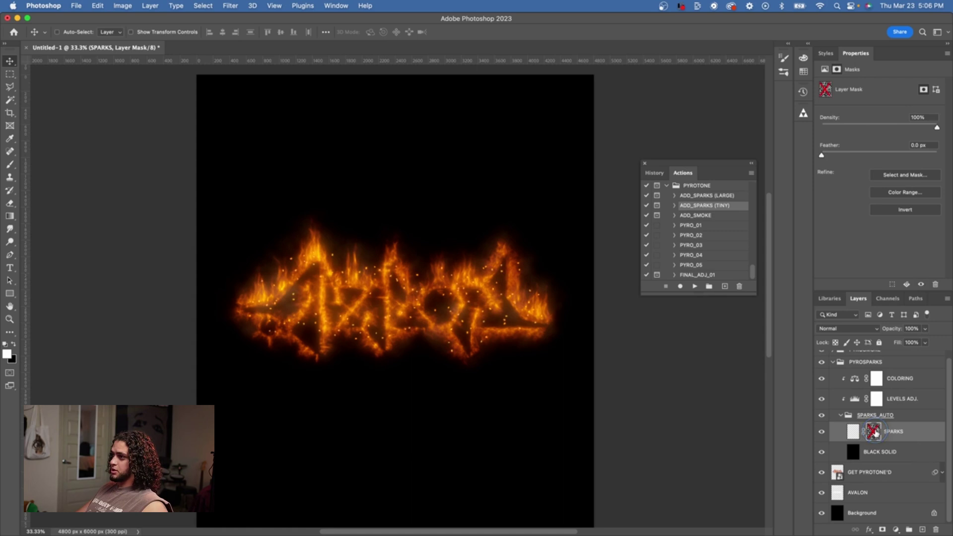
left_click(873, 432, "shift")
left_click(854, 431)
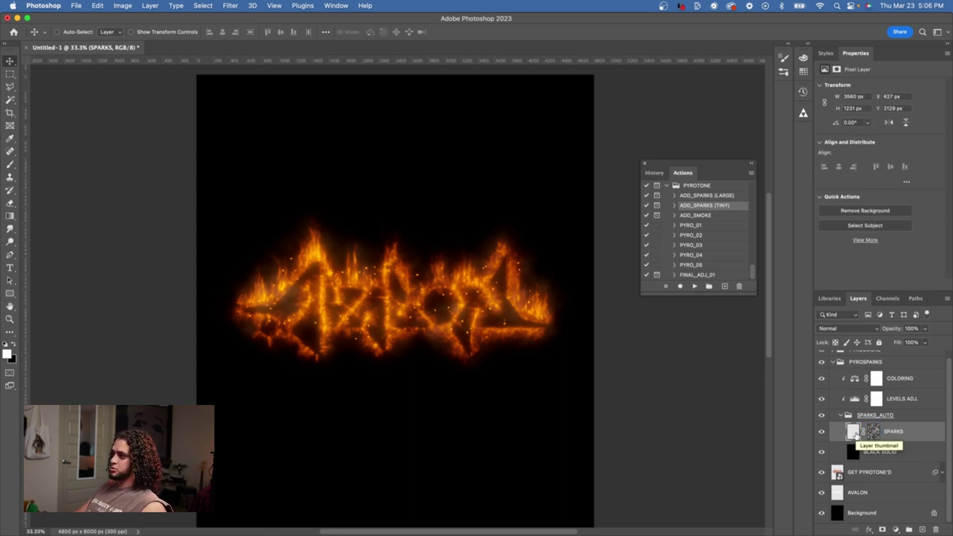
- Collapse and hide the PYROSPARKS group, and play the ADD_SPARKS (LARGE) action on the GET PYROTONE'D layer
scroll(854, 435, "up", 1)
left_click(832, 369)
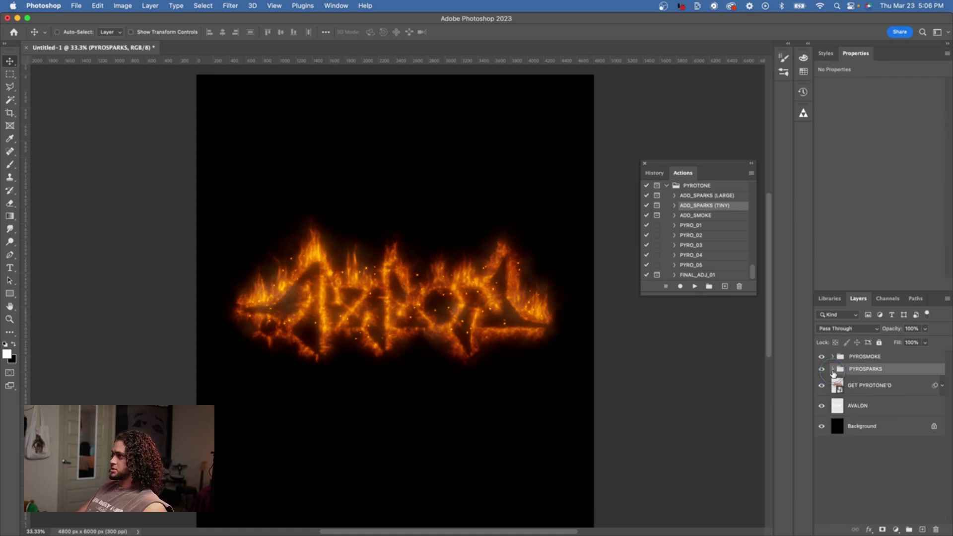
left_click(821, 369)
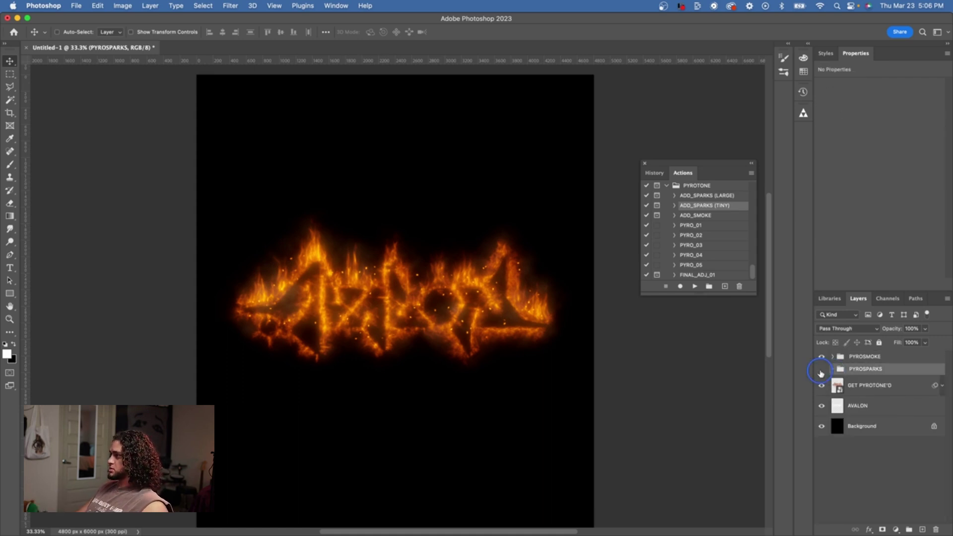
left_click(852, 384)
left_click(724, 196)
left_click(694, 286)
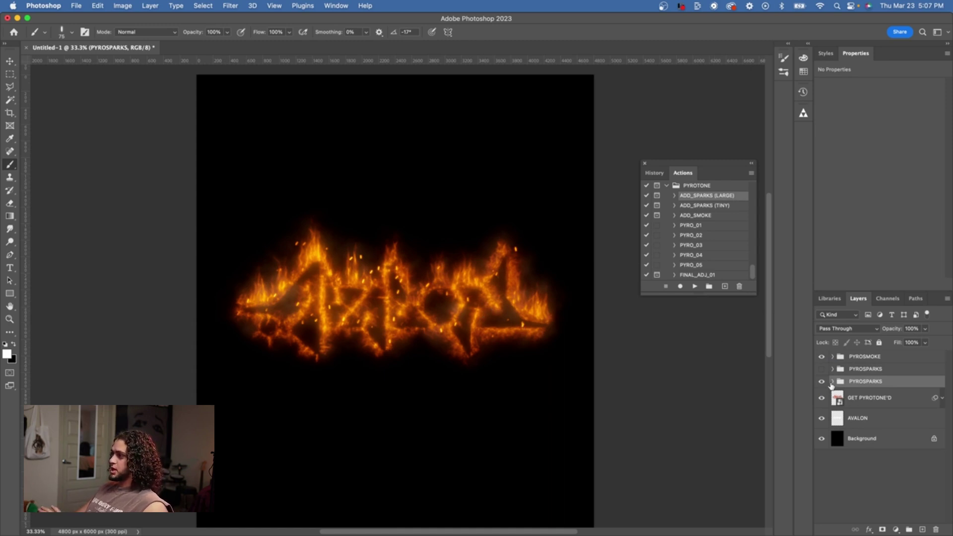
- Delete the large-sparks PYROSPARKS group and show the tiny-sparks group again
left_click(821, 381)
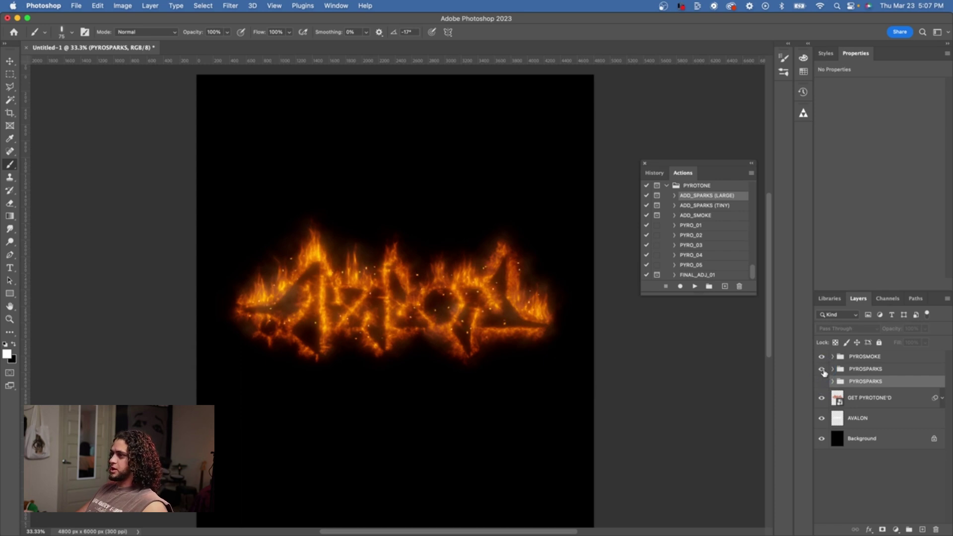
key("BackSpace")
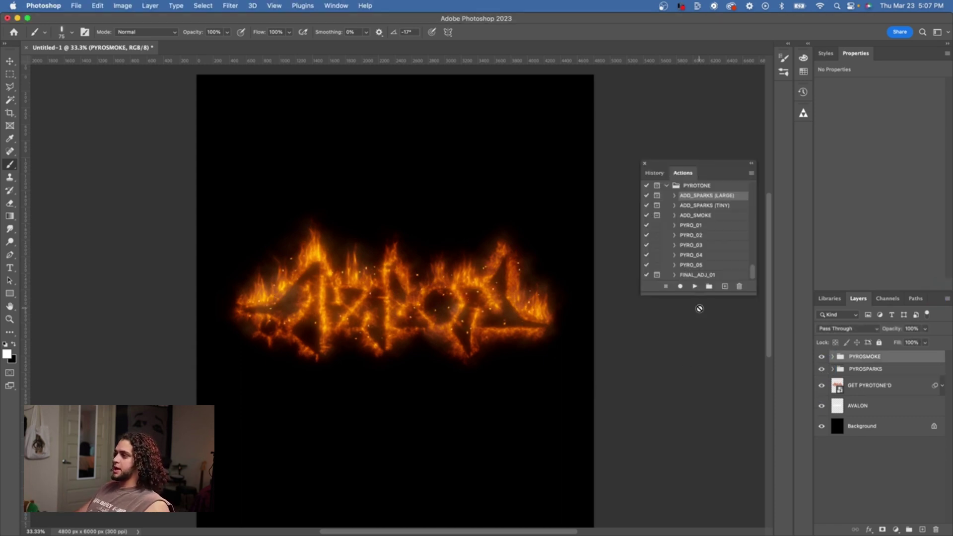
- Play the FINAL_ADJ_01 action on the PYROSMOKE group, PYROSPARKS group and GET PYROTONE'D layer together
left_click(869, 369, "shift")
left_click(874, 384, "shift")
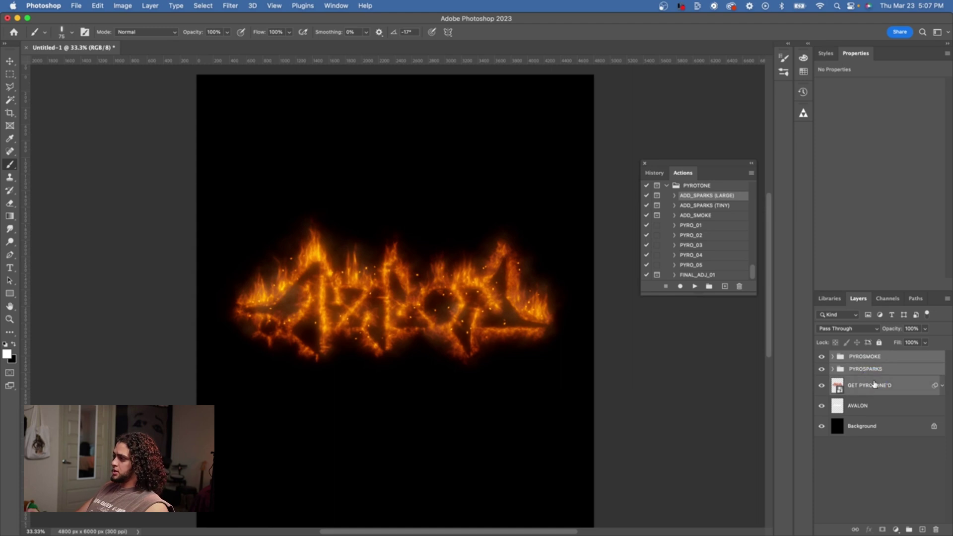
left_click(714, 278)
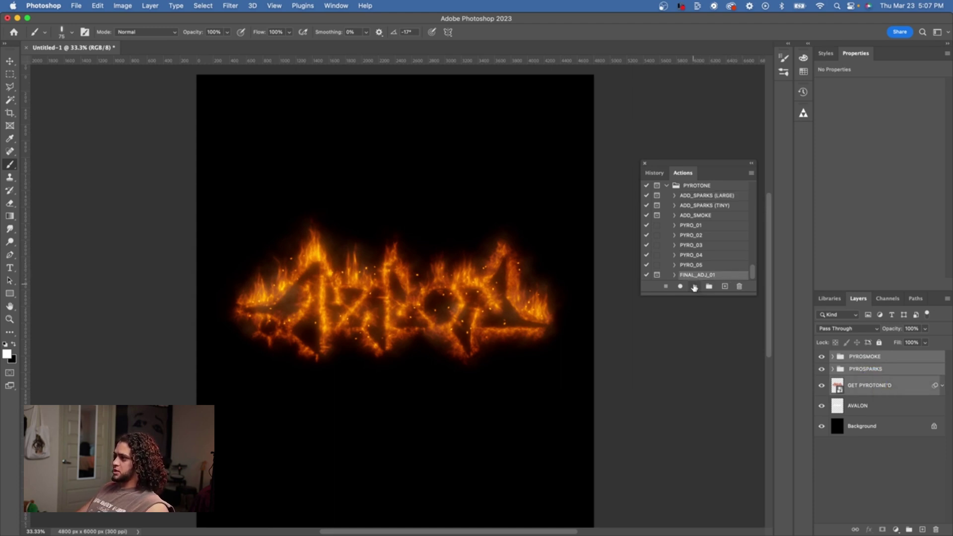
left_click(694, 287)
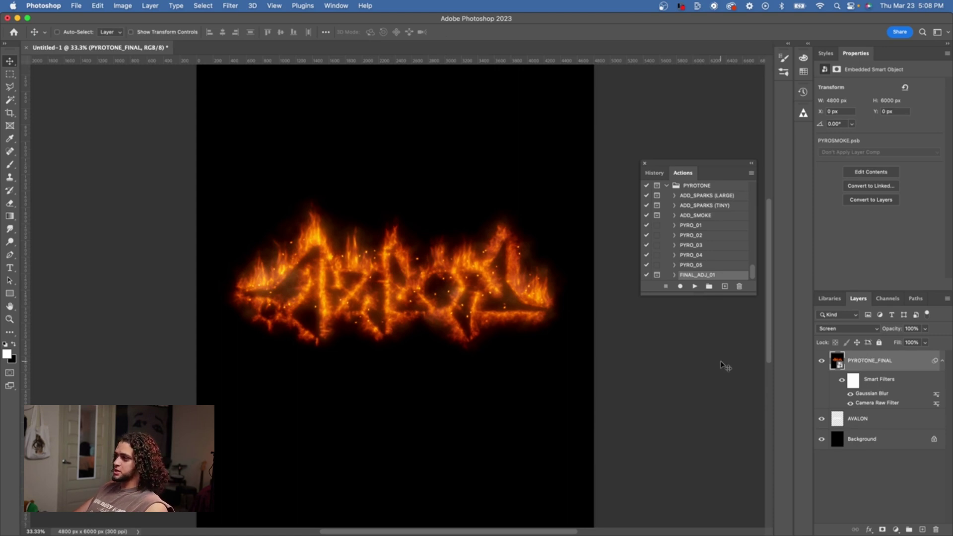
- Inspect the contents of the PYROTONE_FINAL smart object and its nested GET PYROTONE'D smart object, and close both without editing
double_click(837, 363)
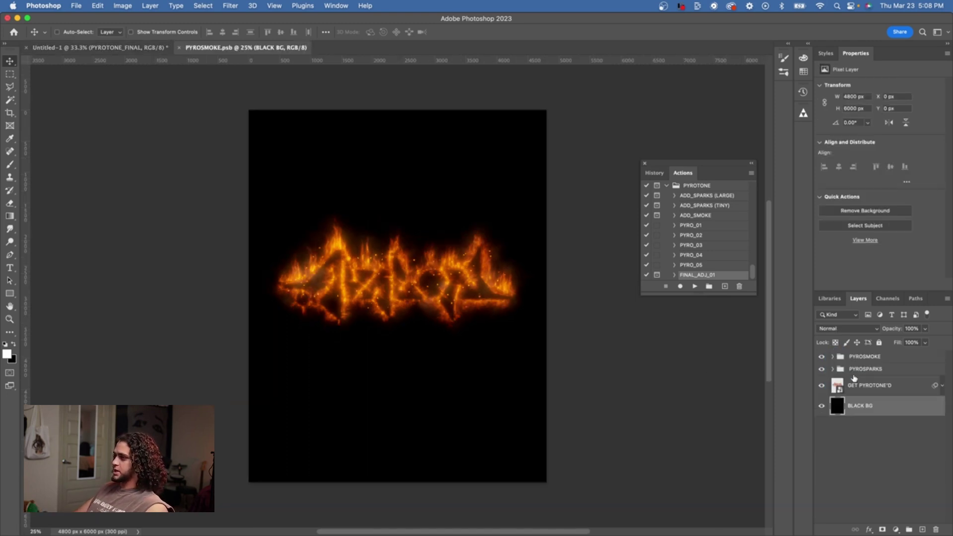
left_click(861, 390)
left_click(836, 381)
left_click(837, 381)
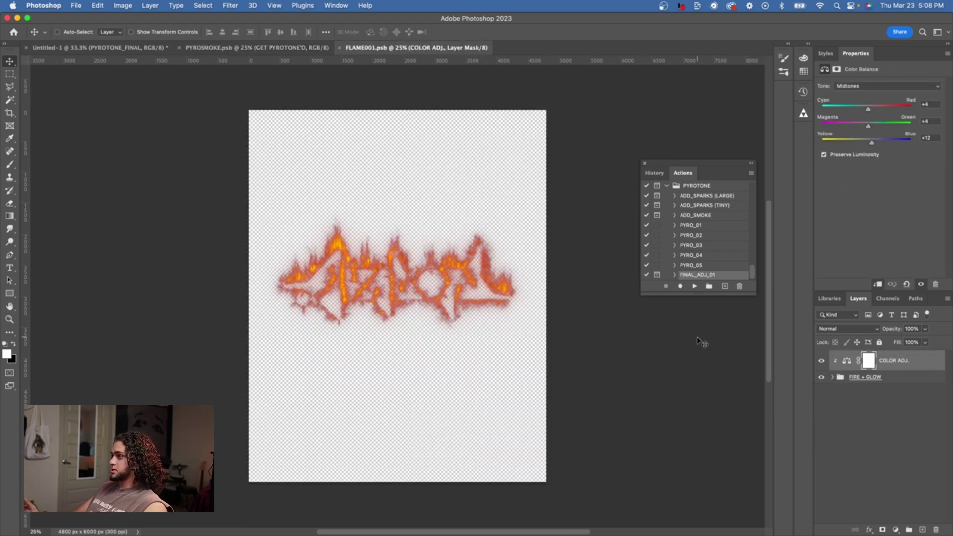
left_click(340, 48)
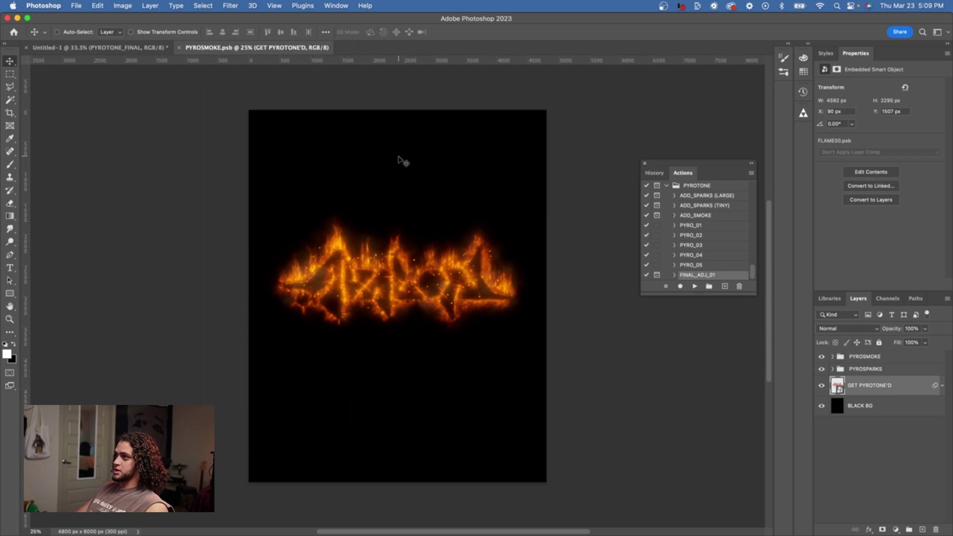
left_click(181, 48)
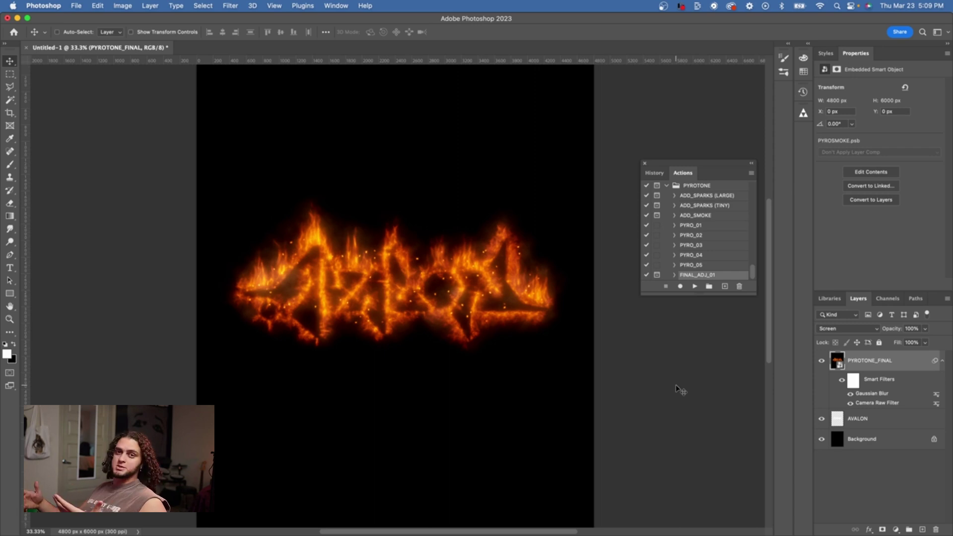
- Examine the Flame steps recorded in the PYRO_01 action and check the Flame filter's entry among the Render filters
left_click(733, 360)
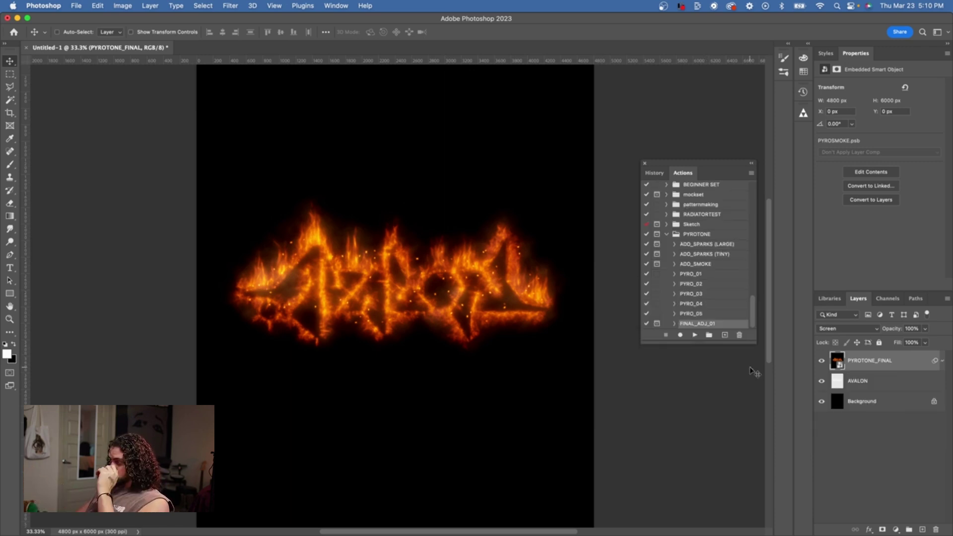
left_click(674, 273)
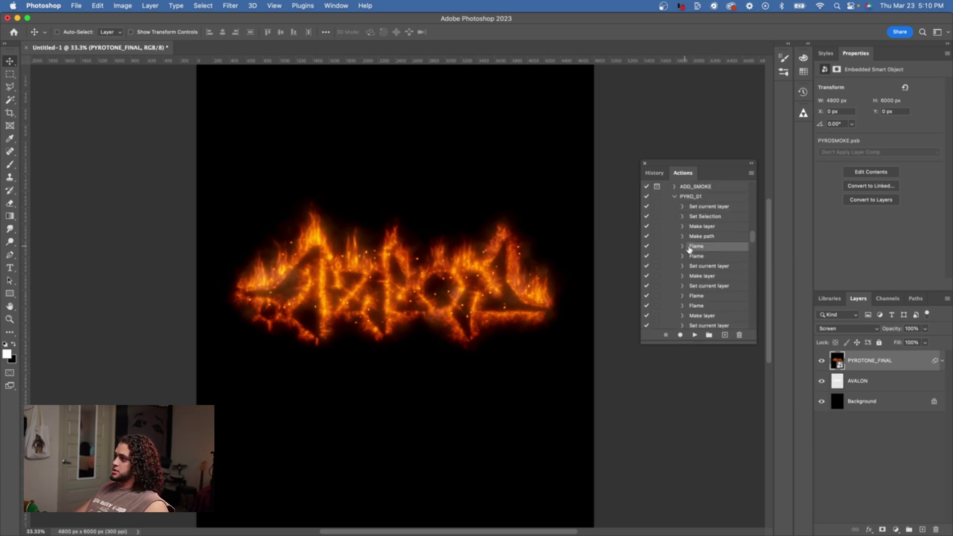
left_click(714, 257)
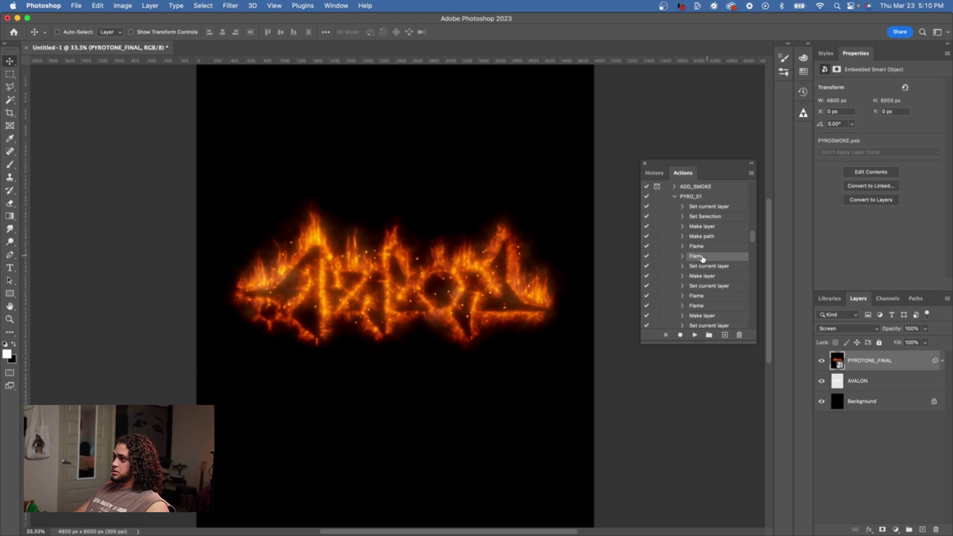
left_click(231, 6)
mouse_move(286, 178)
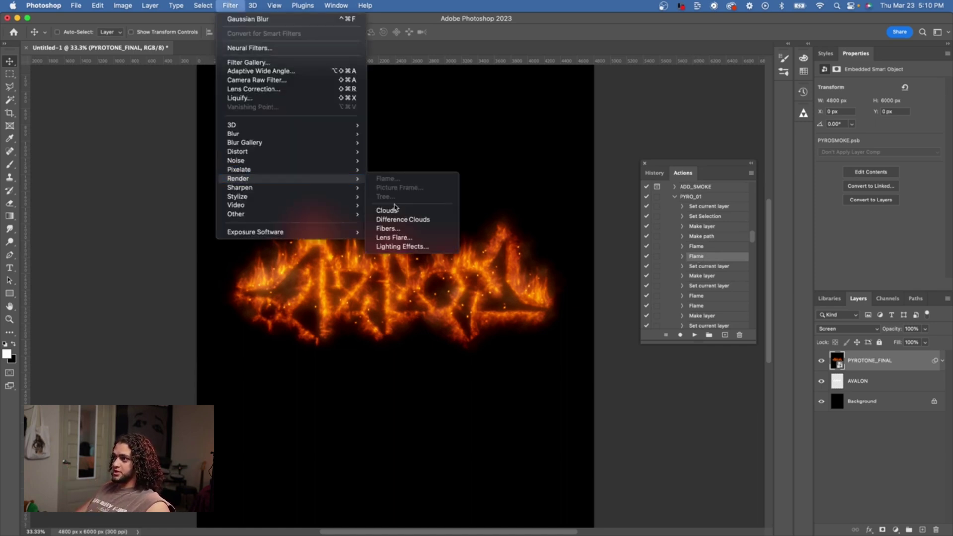
left_click(429, 22)
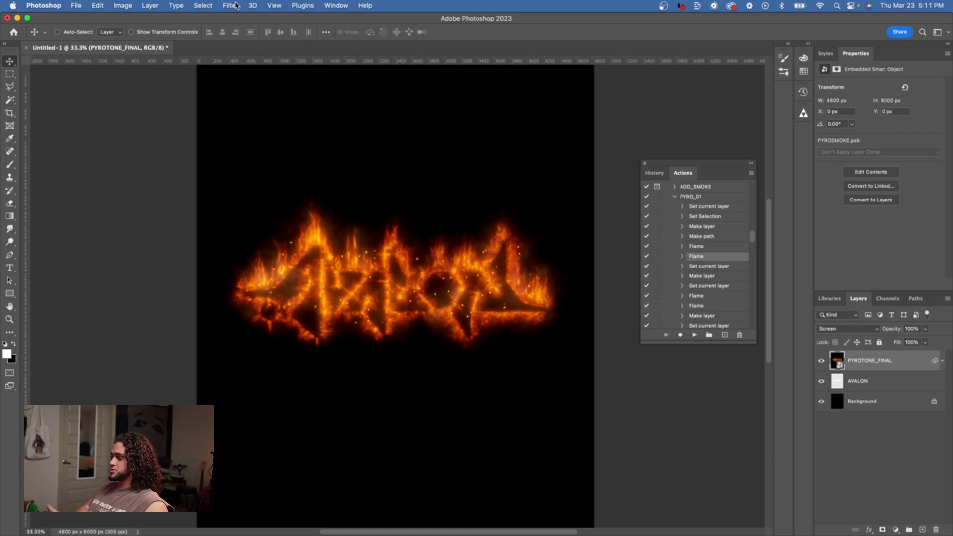
- Expand the second Flame step of PYRO_01 and widen the Actions panel to read its DECO script path and parameters
left_click(682, 256)
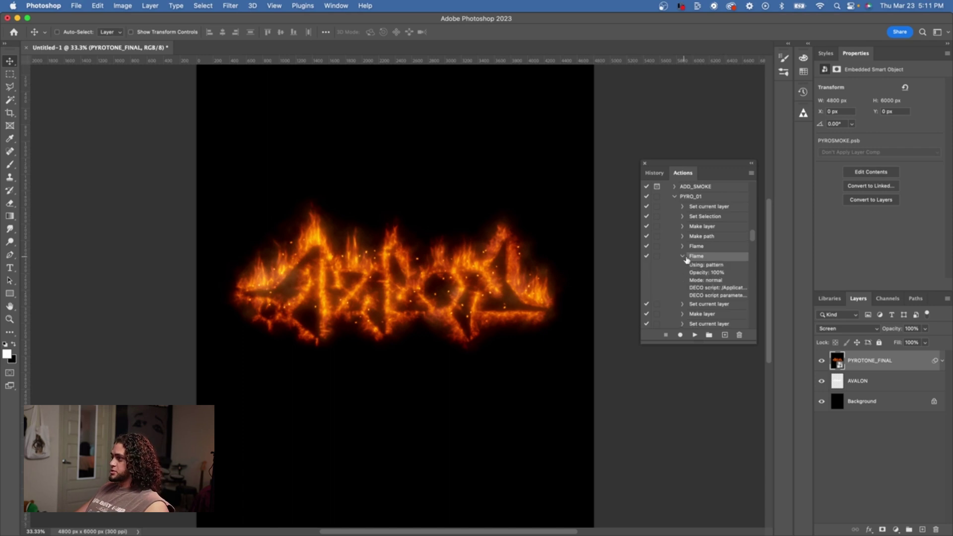
left_click_drag(641, 307, 423, 247)
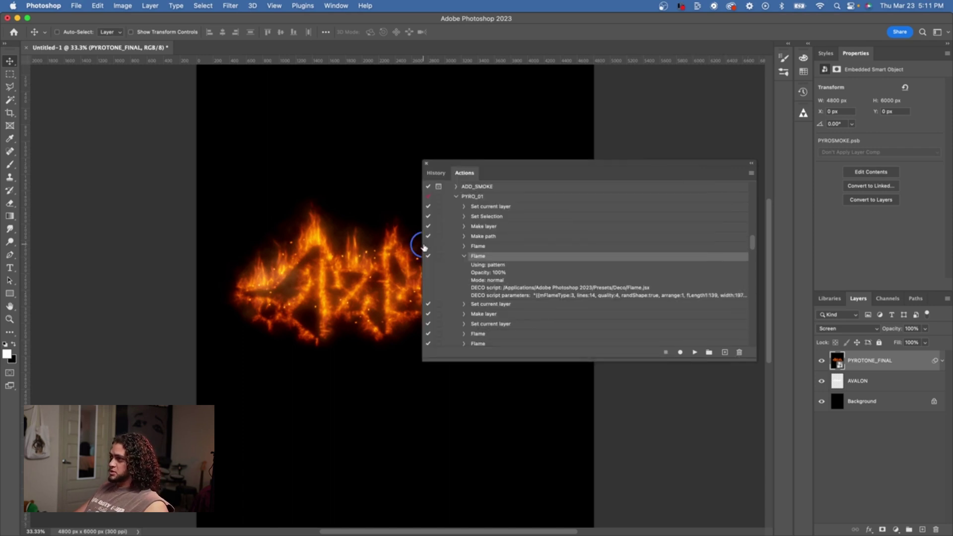
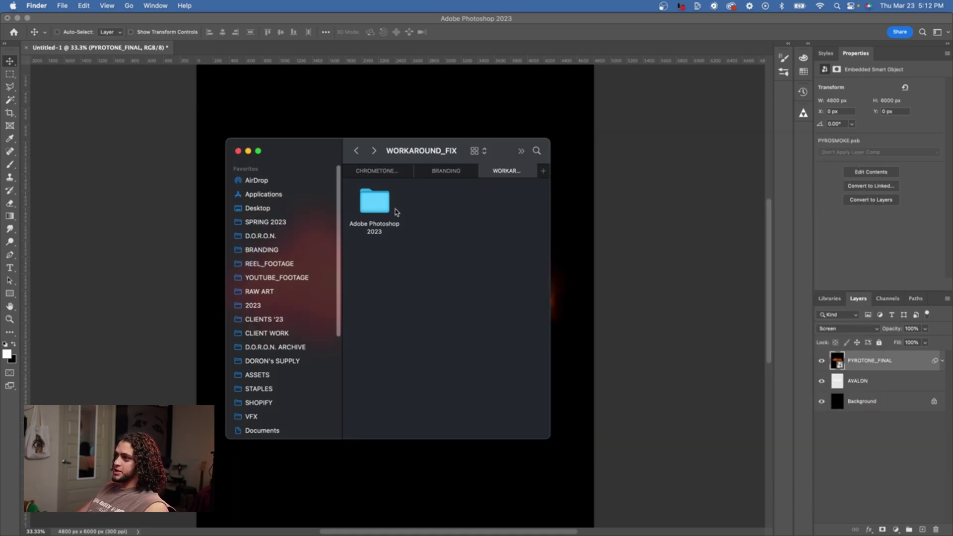
- Browse the WORKAROUND_FIX folder's Adobe Photoshop 2023 subfolders down to the Deco scripts, and return to WORKAROUND_FIX
double_click(378, 203)
double_click(376, 199)
double_click(376, 200)
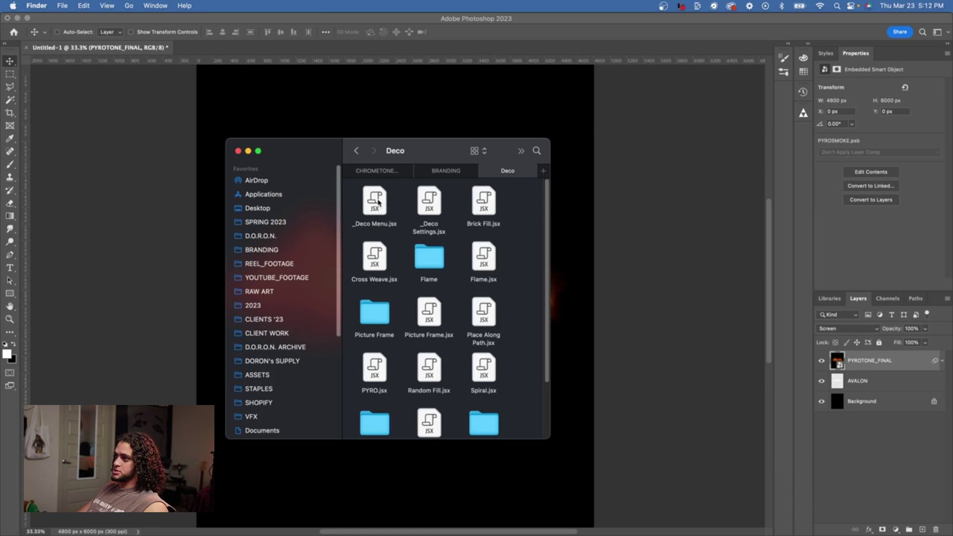
scroll(378, 202, "down", 5)
scroll(378, 202, "up", 5)
left_click(356, 151)
left_click(356, 151)
left_click(356, 151)
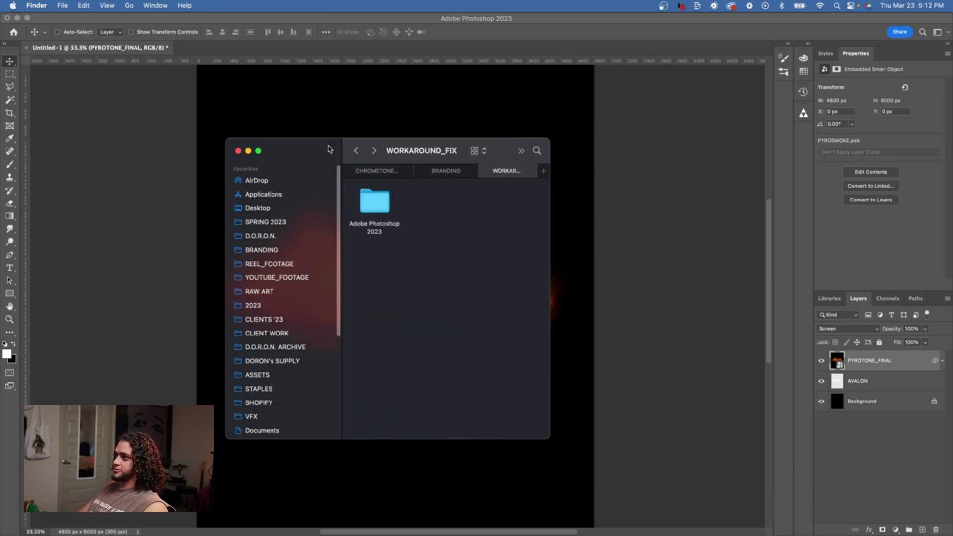
- Open the Applications folder in a second Finder window and arrange it beside the WORKAROUND_FIX window
left_click_drag(328, 148, 320, 149)
left_click(368, 201)
left_click(453, 255)
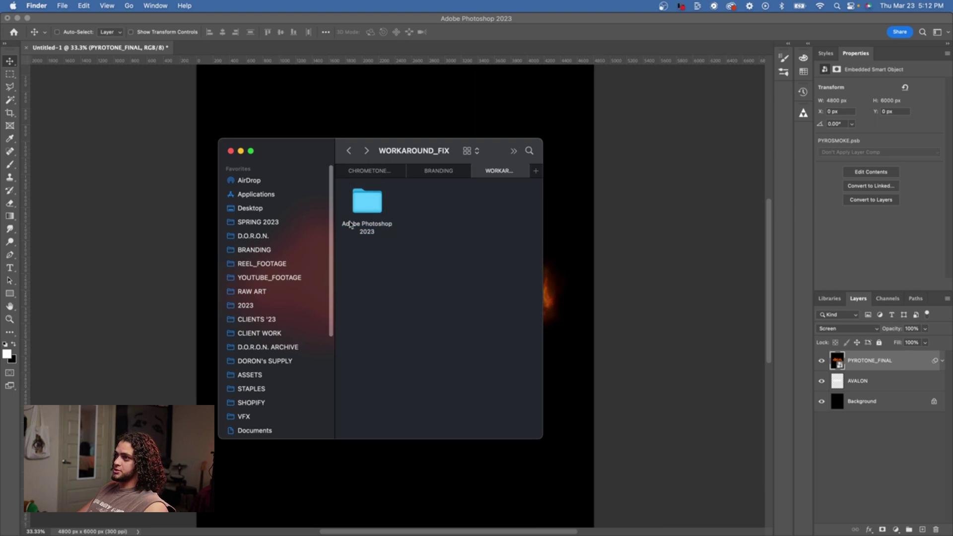
left_click(275, 198, "super")
left_click(606, 291)
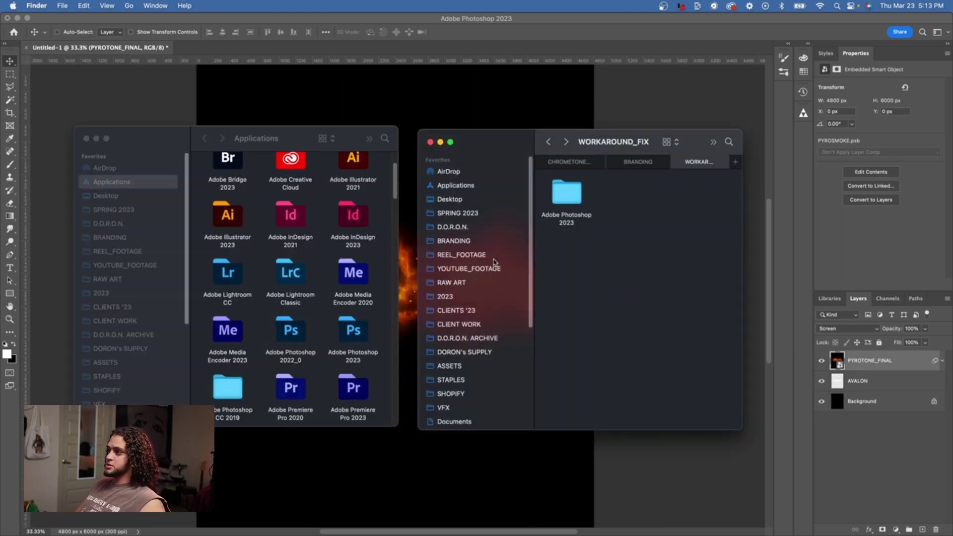
left_click_drag(267, 145, 272, 146)
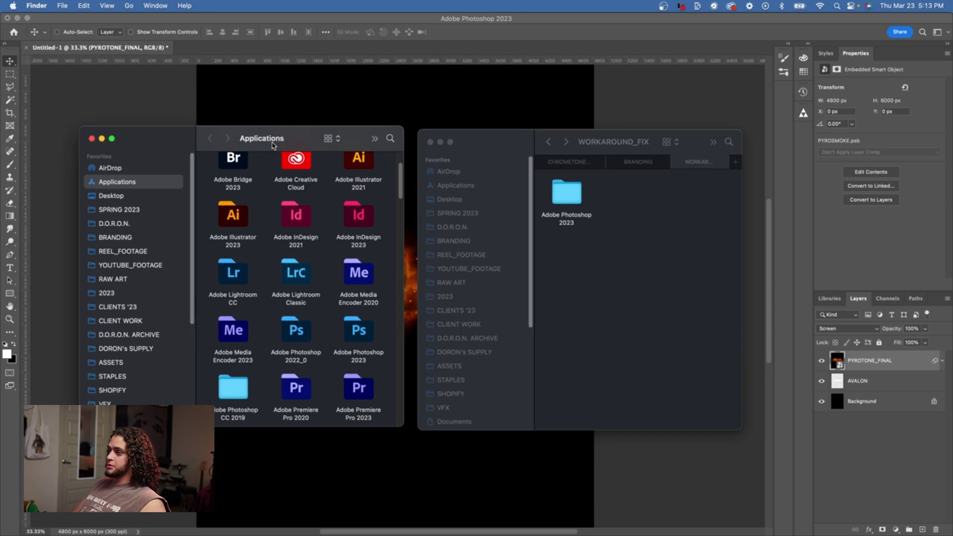
- Try to move the Adobe Photoshop 2023 folder from WORKAROUND_FIX into Applications
left_click(555, 194)
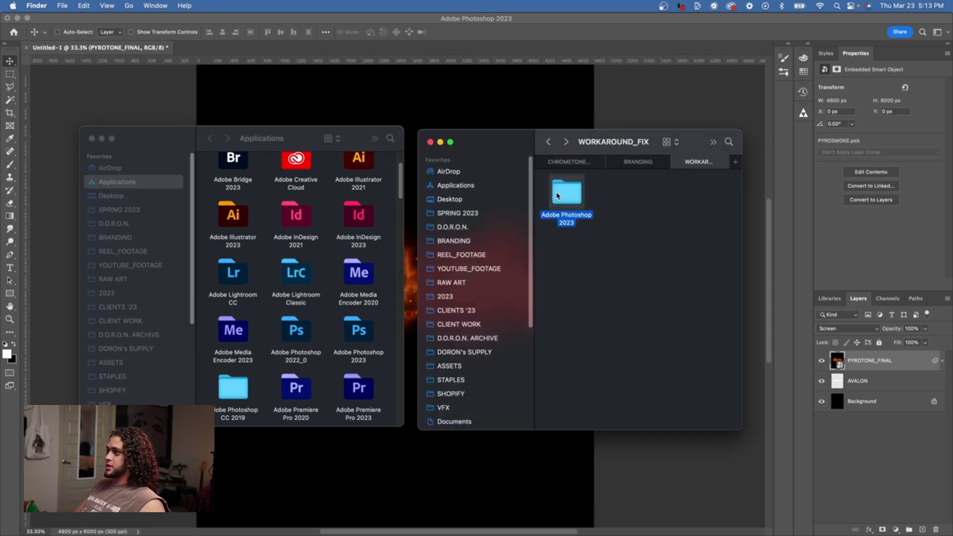
left_click_drag(571, 196, 281, 257)
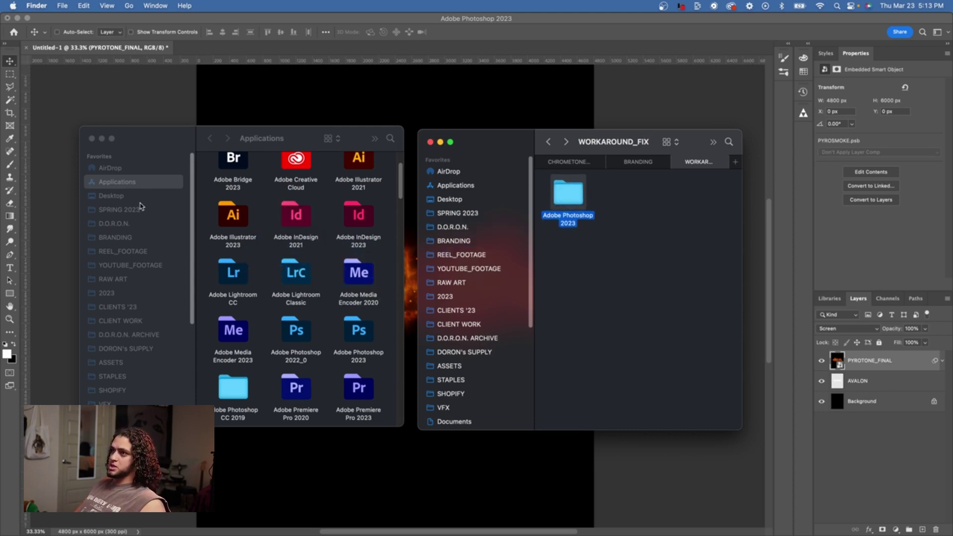
- Reopen the Applications location in its Finder window and line that window up with the WORKAROUND_FIX window
left_click(103, 185)
left_click(164, 182)
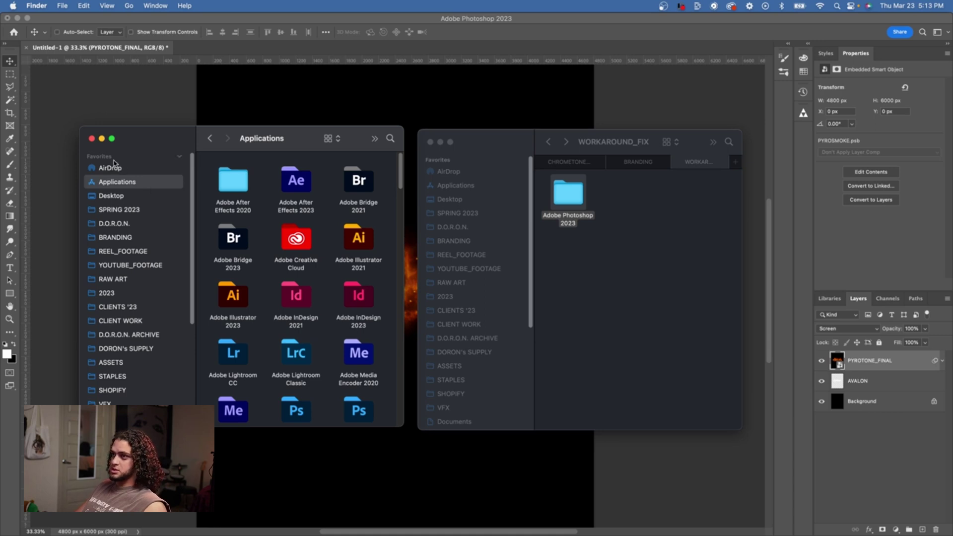
left_click_drag(182, 143, 187, 146)
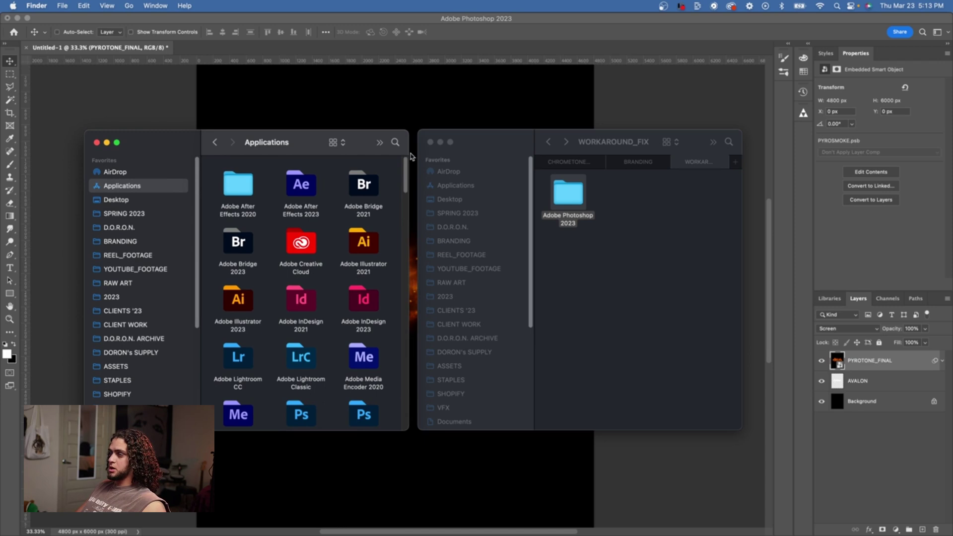
- Look over the Adobe entries in Applications and the Adobe Photoshop 2023 folder in WORKAROUND_FIX
left_click(383, 267)
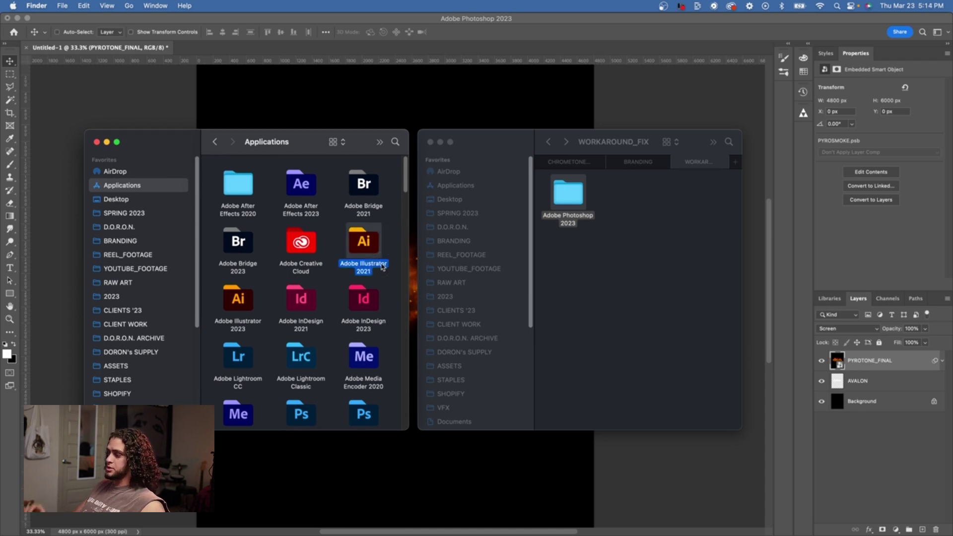
left_click(390, 281)
scroll(389, 282, "down", 1)
scroll(397, 280, "up", 1)
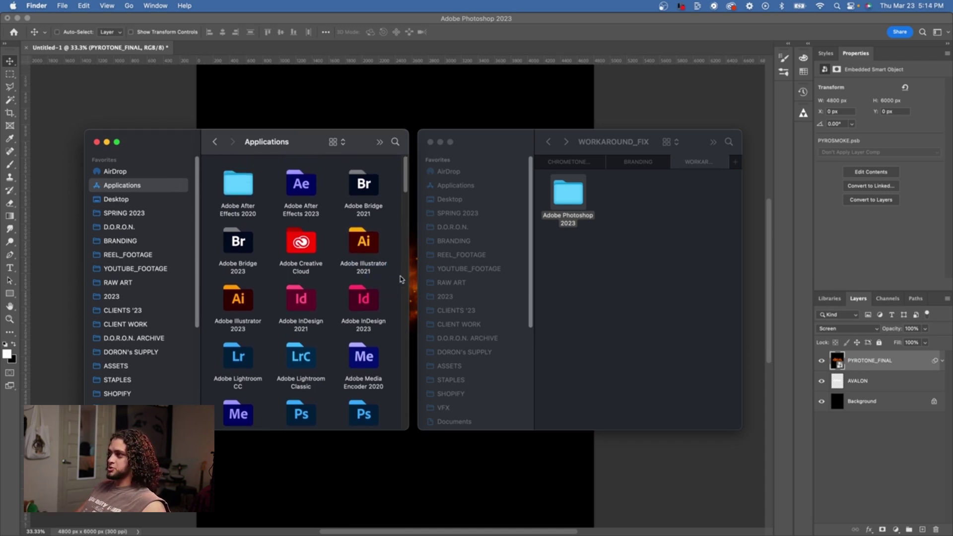
left_click(575, 199)
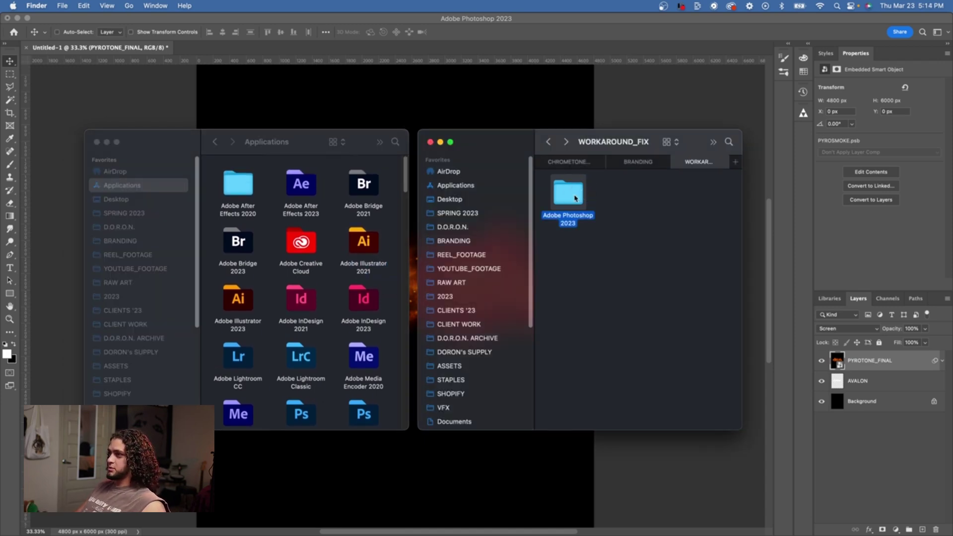
left_click(326, 286)
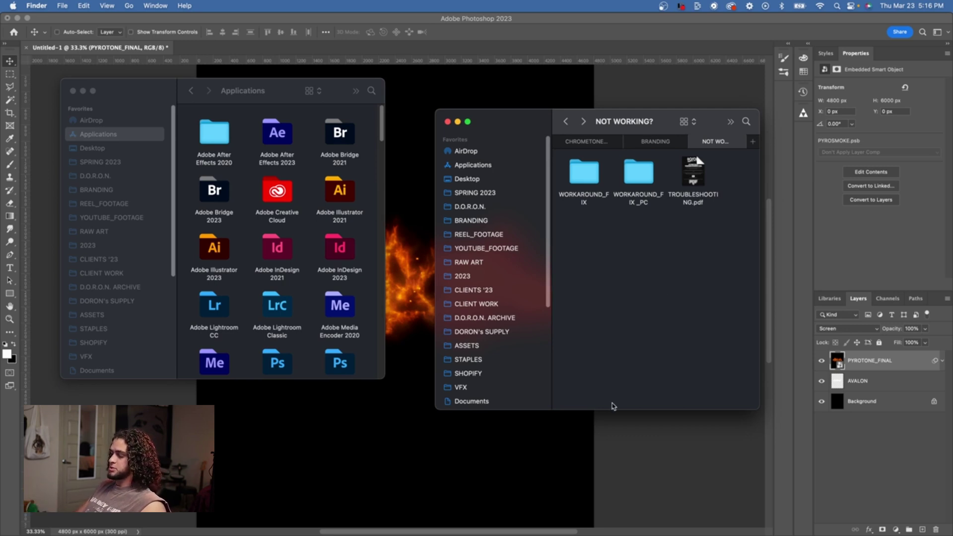
- Switch to Preview and examine the Windows Program Files Adobe folder shown in IMG_3532.jpg up close
key("super+Tab")
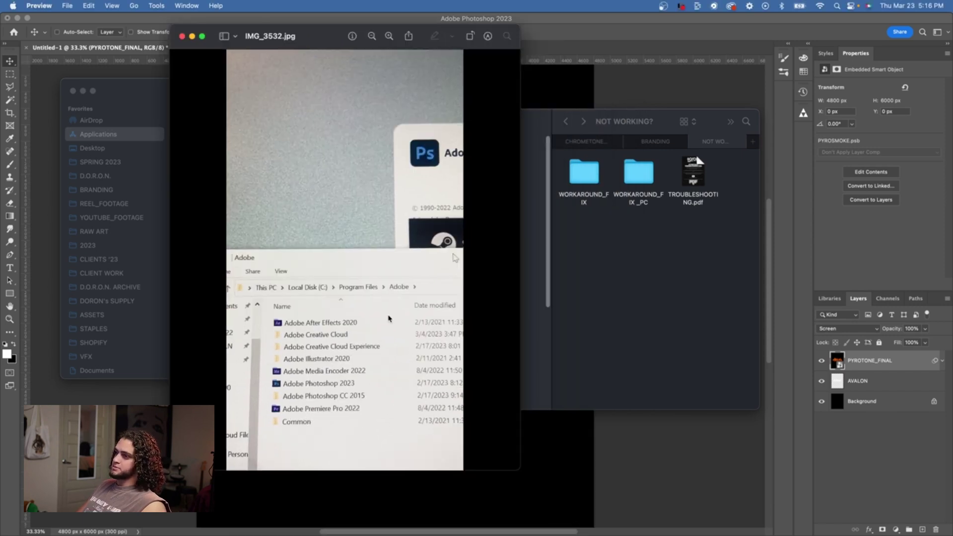
scroll(388, 316, "up", 2)
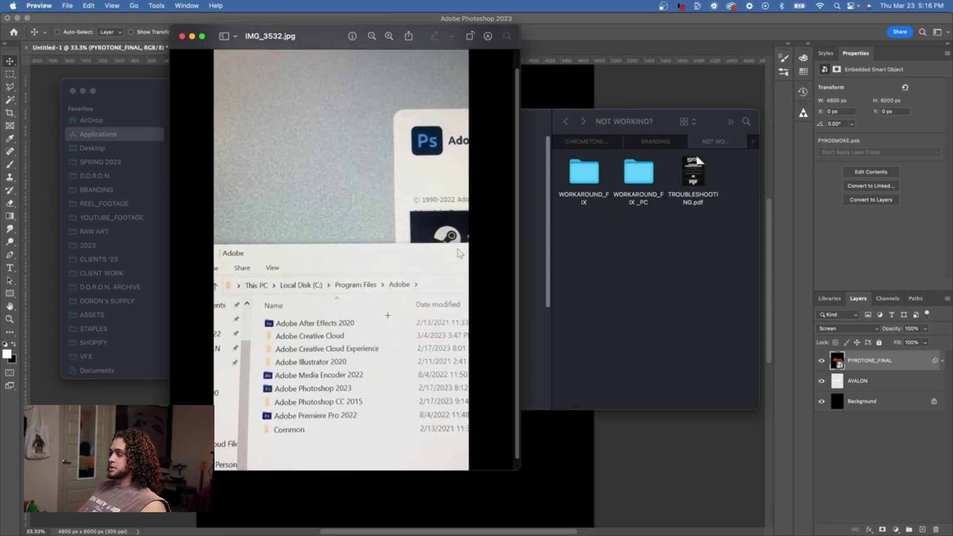
- Arrange the IMG_3532.jpg preview and the Finder window side by side and open the WORKAROUND_FIX _PC folder
left_click_drag(328, 39, 273, 29)
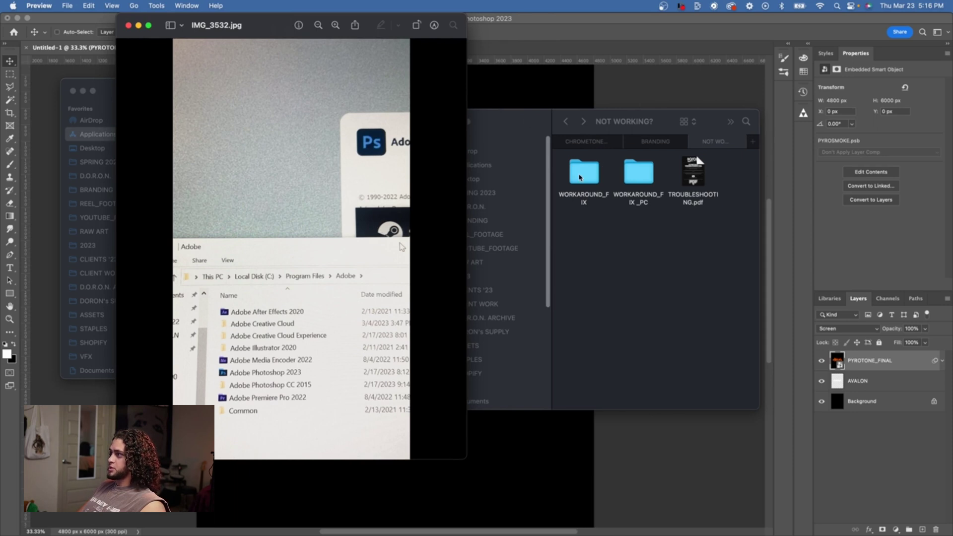
left_click_drag(540, 117, 580, 118)
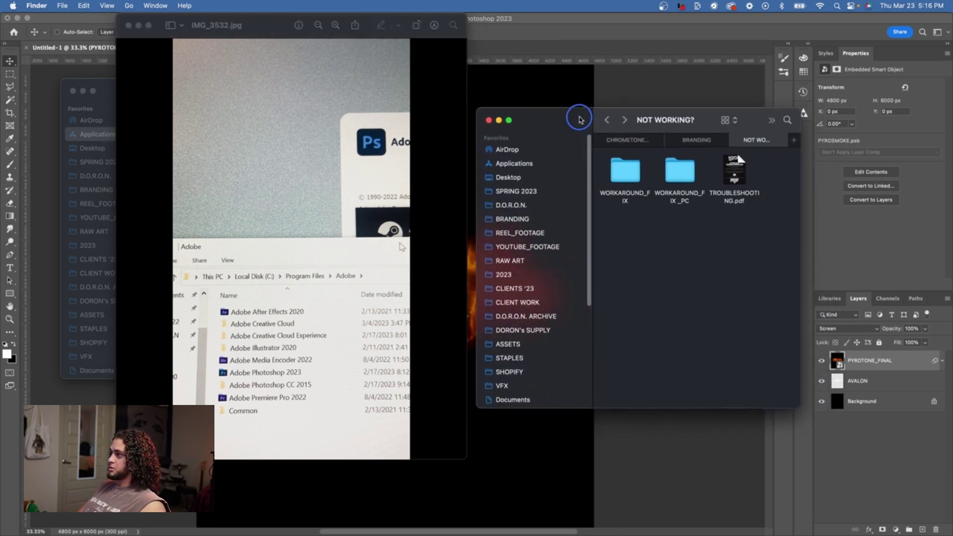
double_click(683, 171)
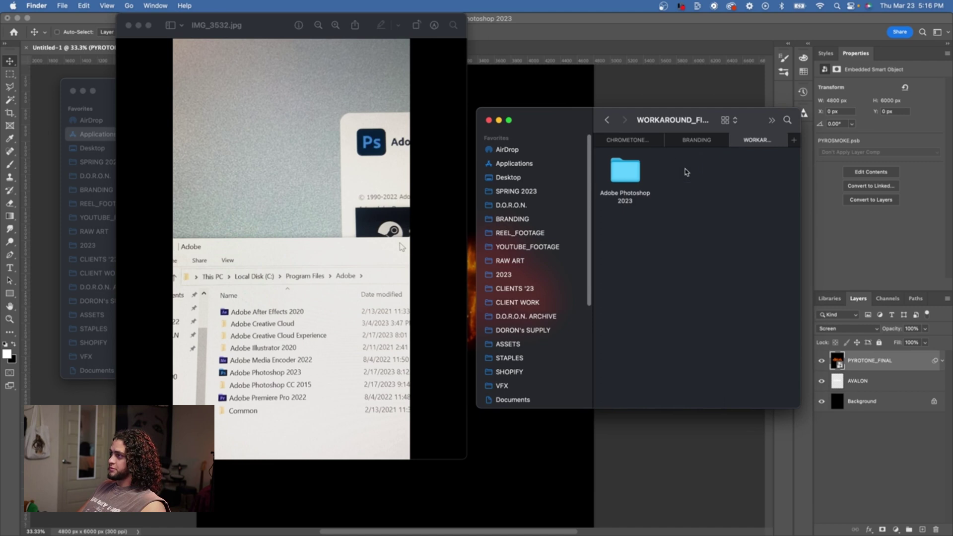
left_click_drag(588, 127, 612, 156)
- Select the Adobe Photoshop 2023 folder in WORKAROUND_FIX _PC and compare it with the Adobe folder listing in IMG_3532.jpg
left_click_drag(704, 253, 653, 198)
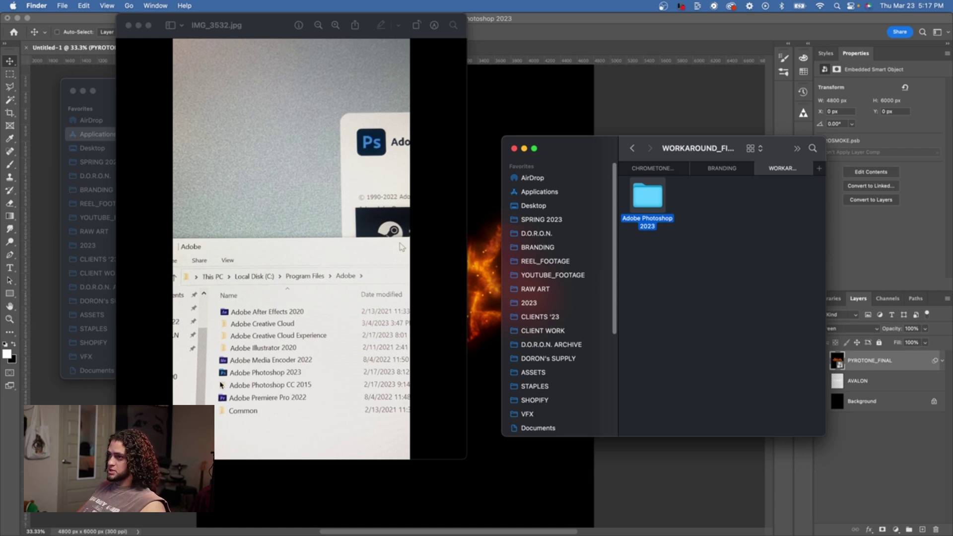
mouse_move(658, 199)
left_mouse_down()
mouse_move(328, 476)
mouse_move(287, 429)
mouse_move(660, 199)
left_mouse_up()
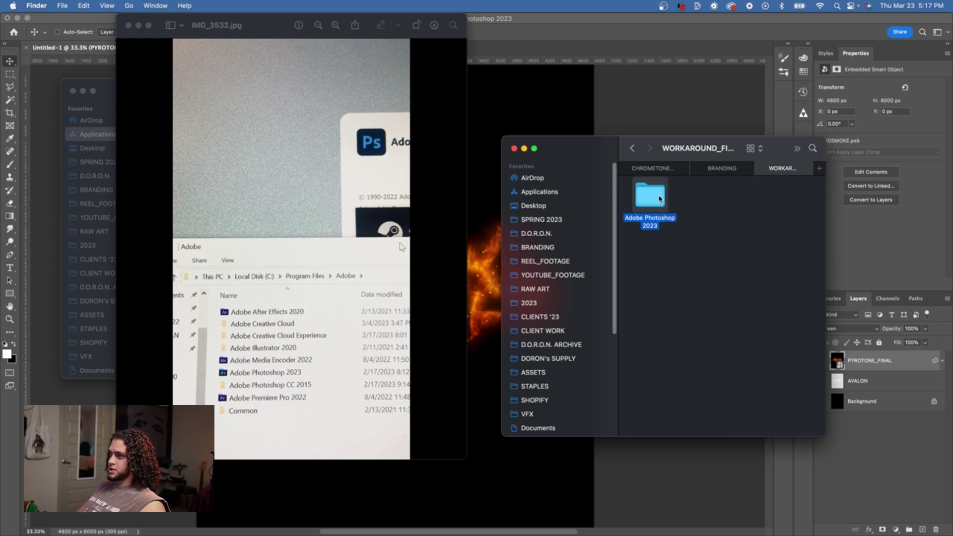
left_click(264, 379)
- Put away the Finder windows and the IMG_3532.jpg preview and return to Photoshop
left_click_drag(598, 155, 547, 194)
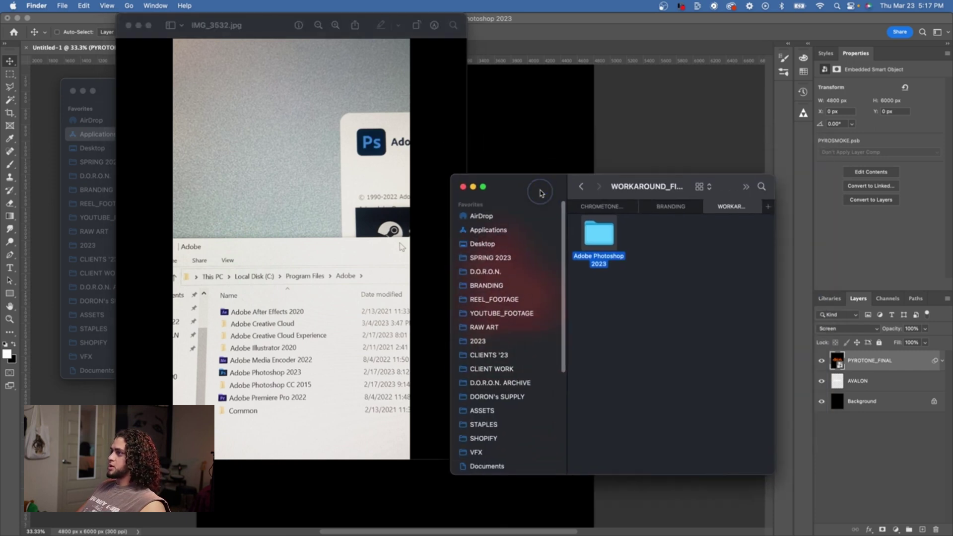
left_click(472, 188)
key("super+n")
left_click_drag(144, 97, 534, 82)
left_click(129, 26)
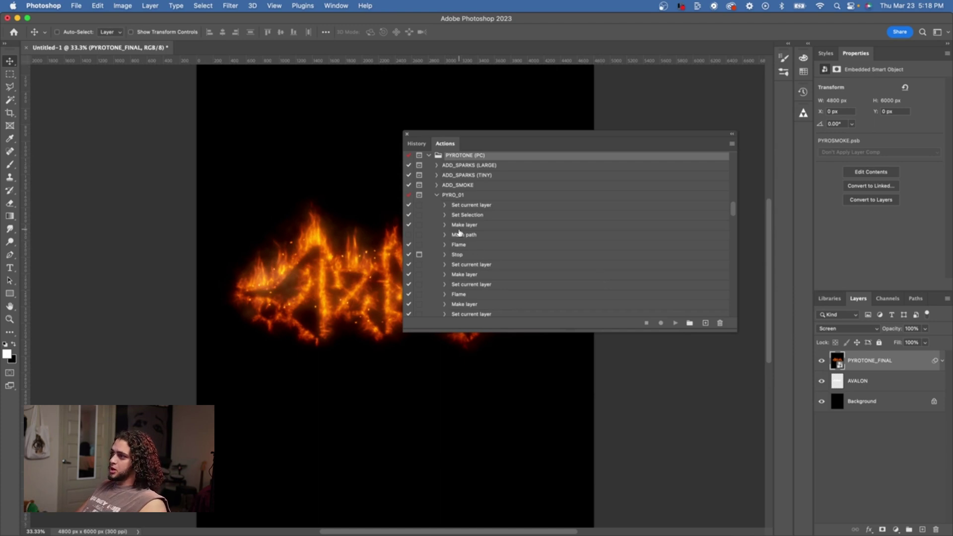
- Collapse the PYRO_01 action in the PYROTONE (PC) set and select PYRO_03
scroll(514, 246, "up", 1)
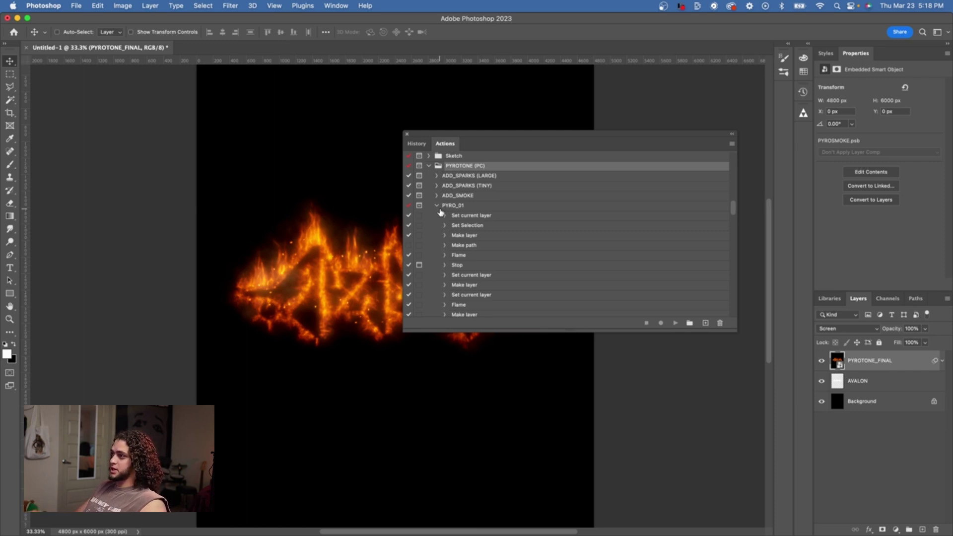
left_click(437, 204)
left_click(438, 254)
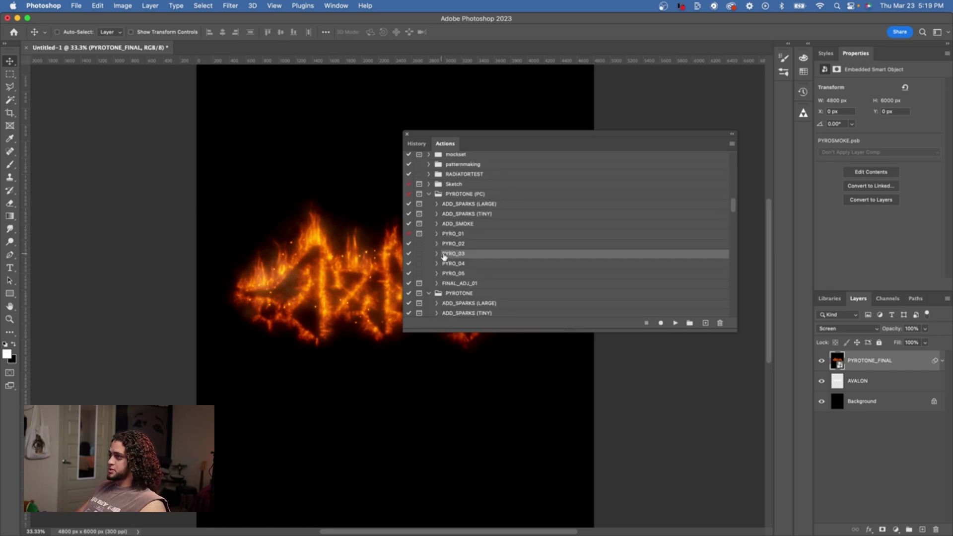
- Expand PYRO_03 and its Flame step, examine the DECO script details, and put the actions list away
scroll(447, 256, "down", 1)
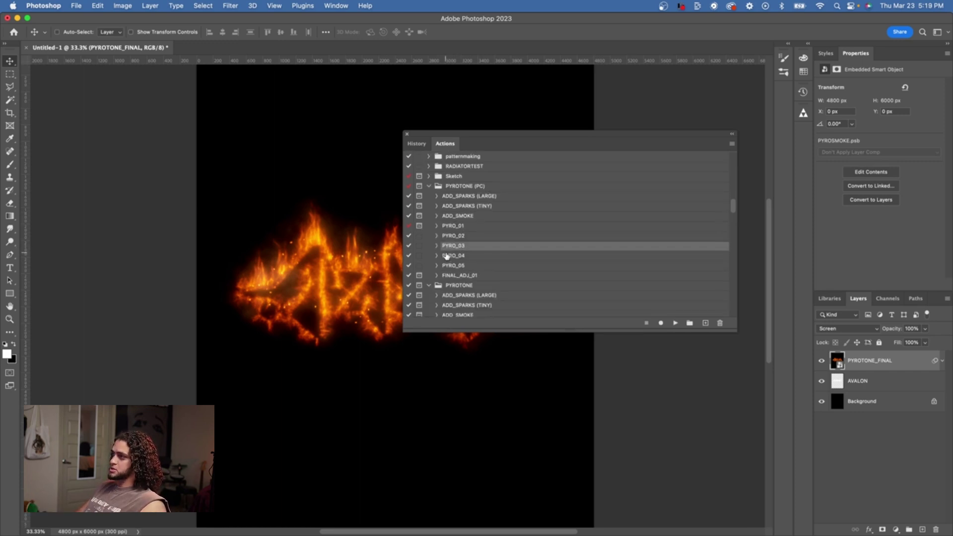
left_click(437, 246)
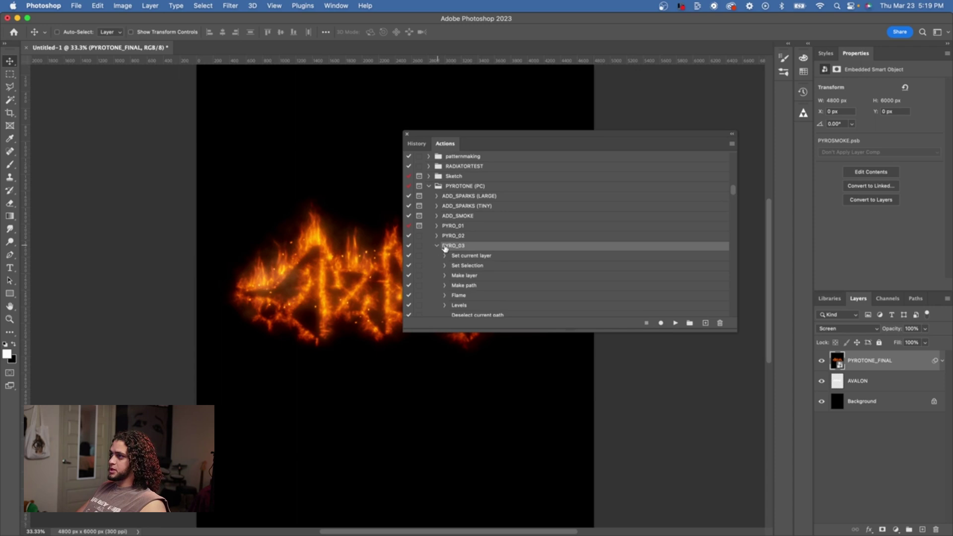
scroll(463, 251, "down", 7)
left_click(444, 228)
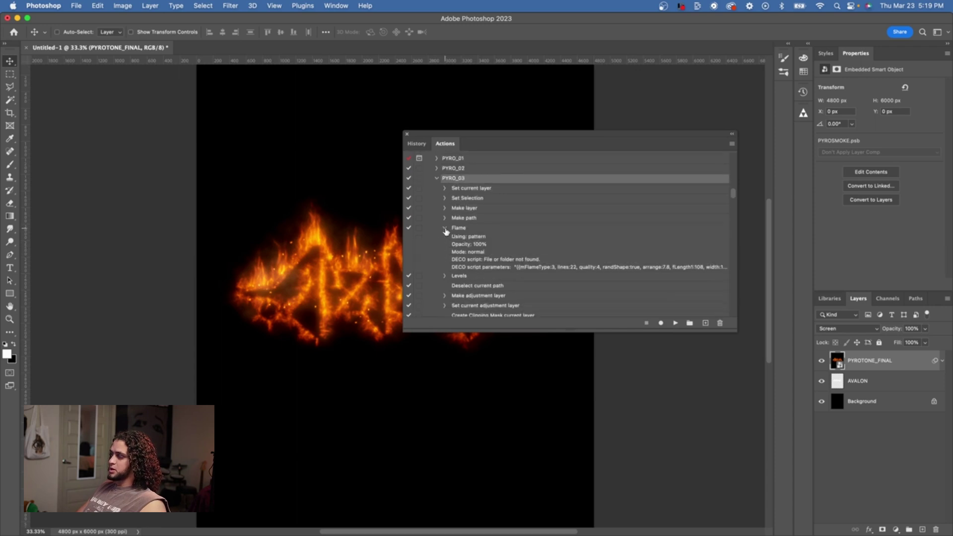
left_click(472, 229)
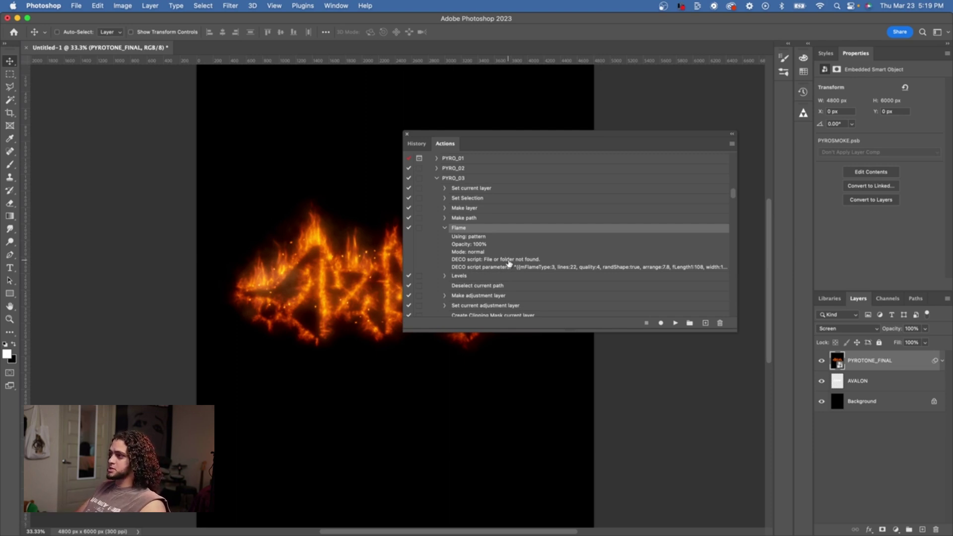
left_click(667, 343)
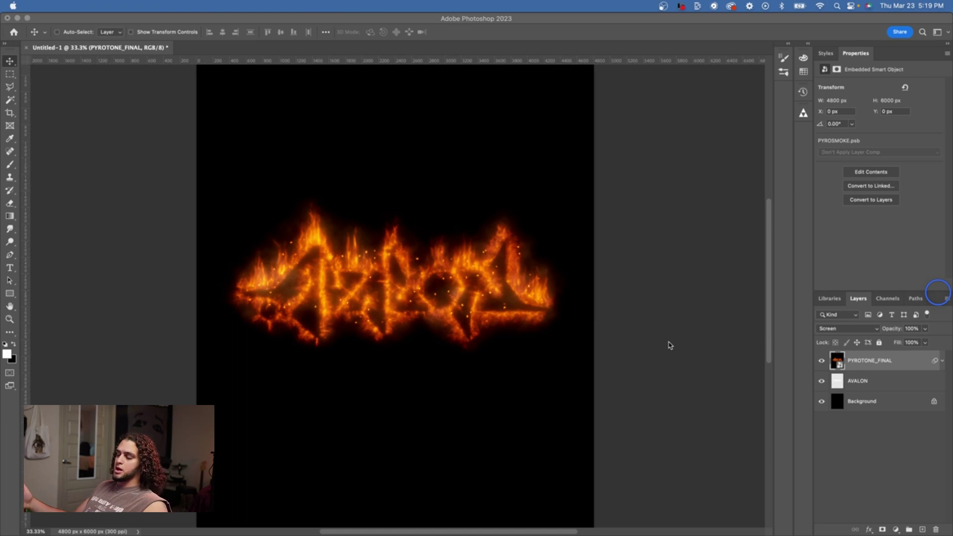